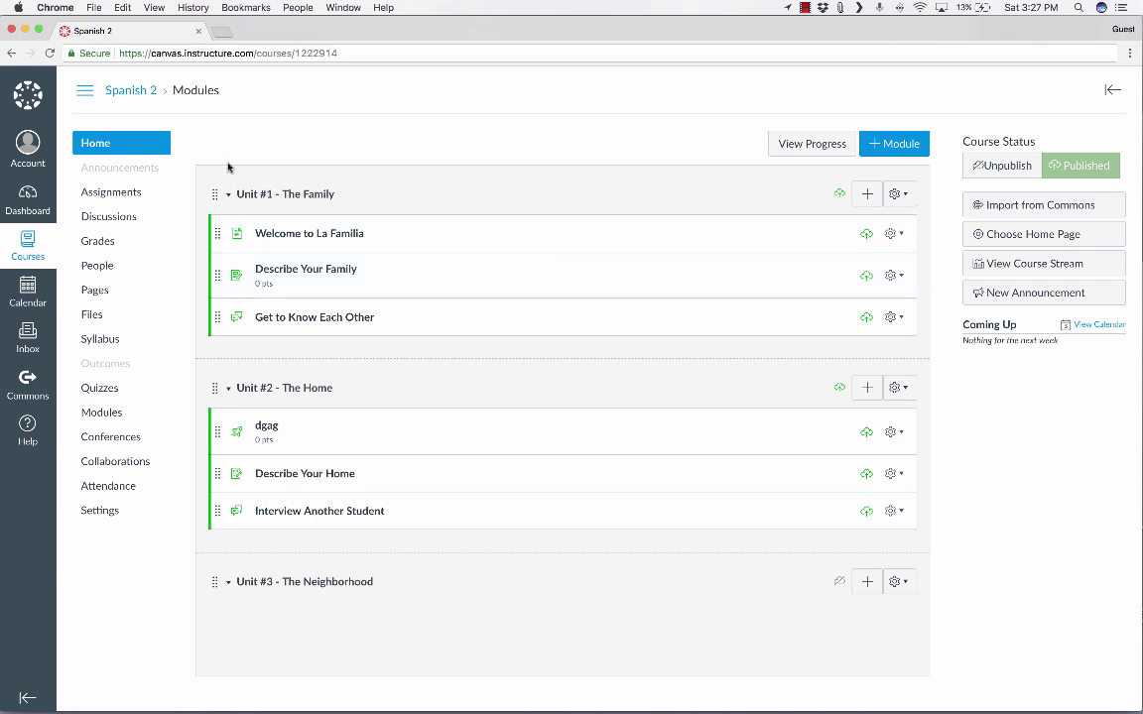
Step: Go to the Spanish 2 course home, then open the Modules page listing the three units
{"action": "left_click", "coordinate": [96, 145]}
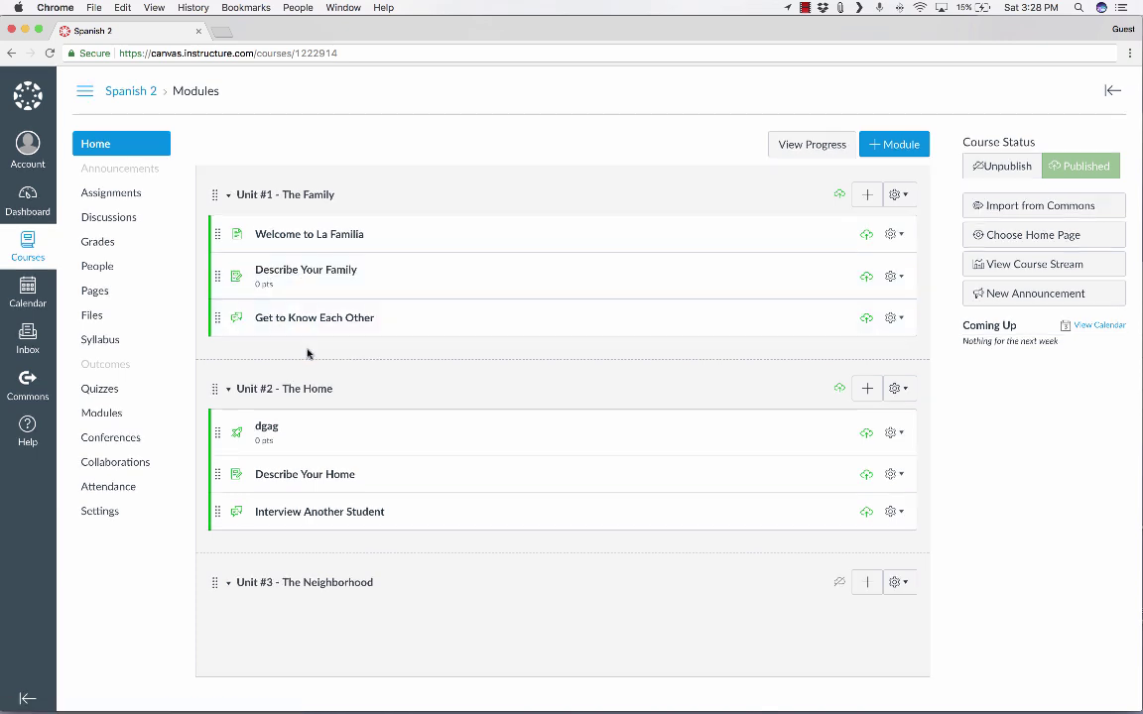
{"action": "scroll", "coordinate": [288, 387], "scroll_direction": "down", "scroll_amount": 1}
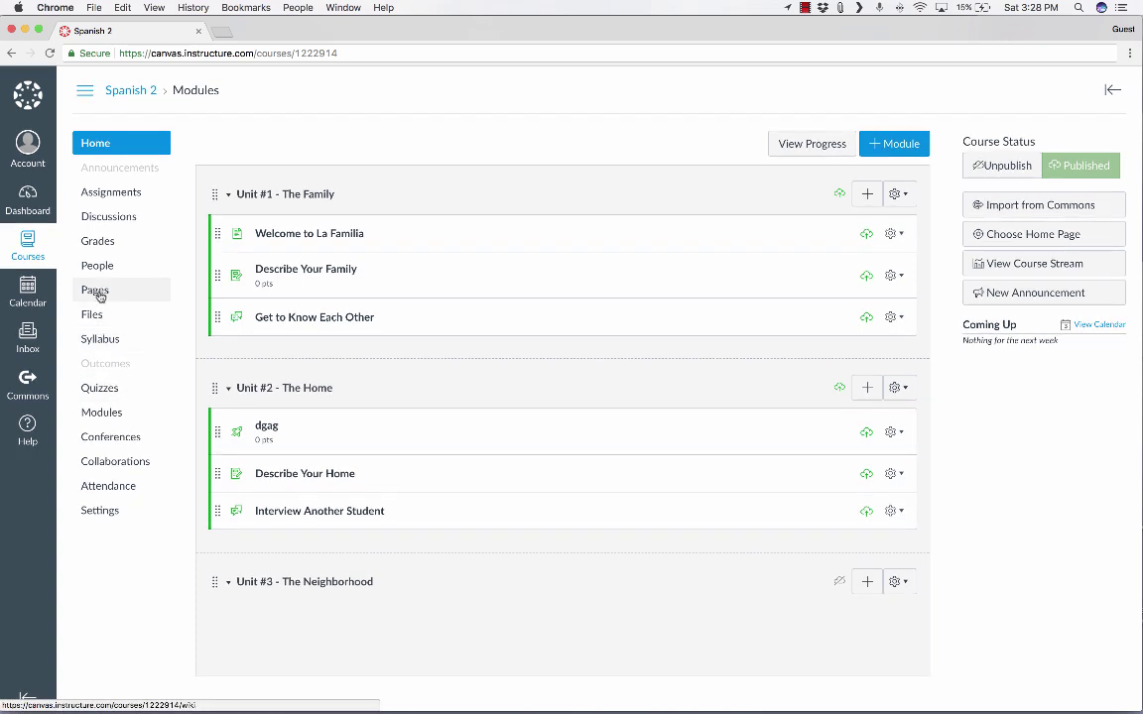
{"action": "left_click", "coordinate": [109, 416]}
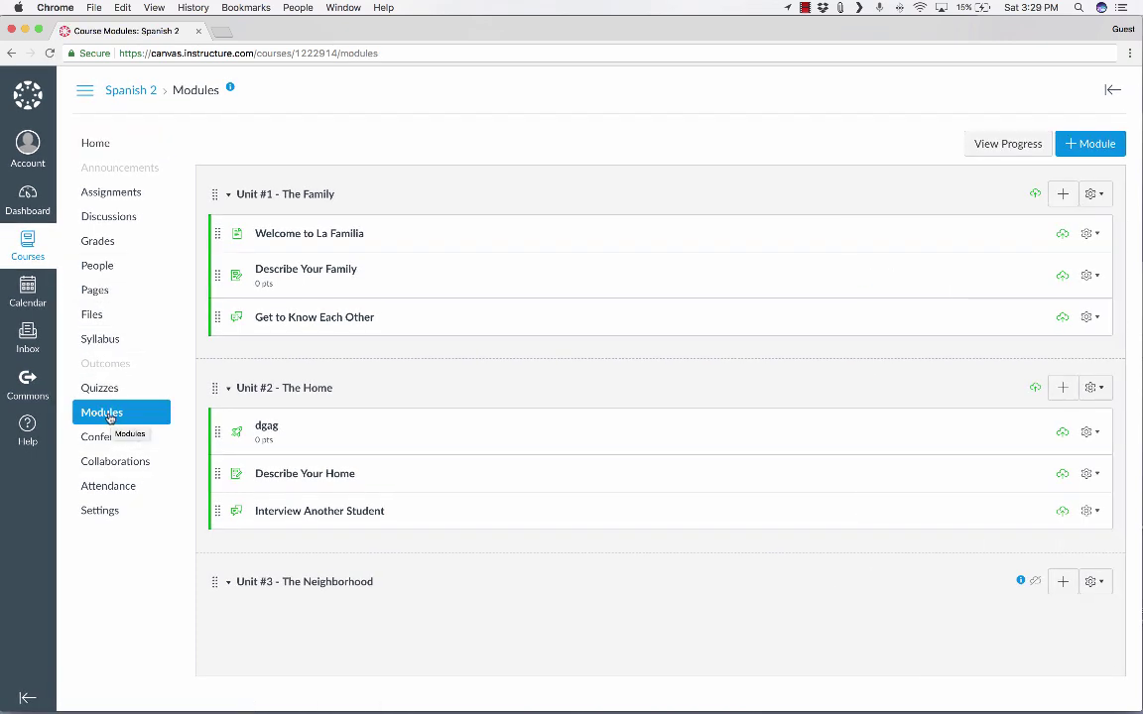
Step: Create a new page titled 'Spanish 2 Course Homepage' with the text 'Welcome to Spanish 2!'
{"action": "left_click", "coordinate": [94, 291]}
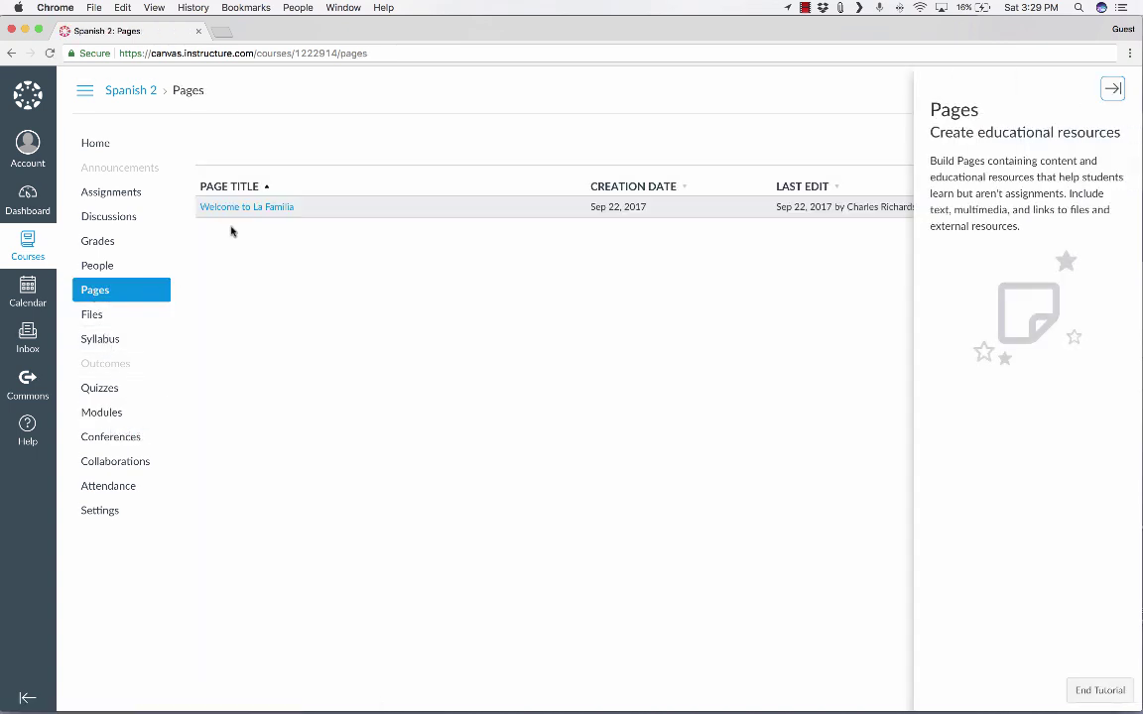
{"action": "left_click", "coordinate": [1113, 90]}
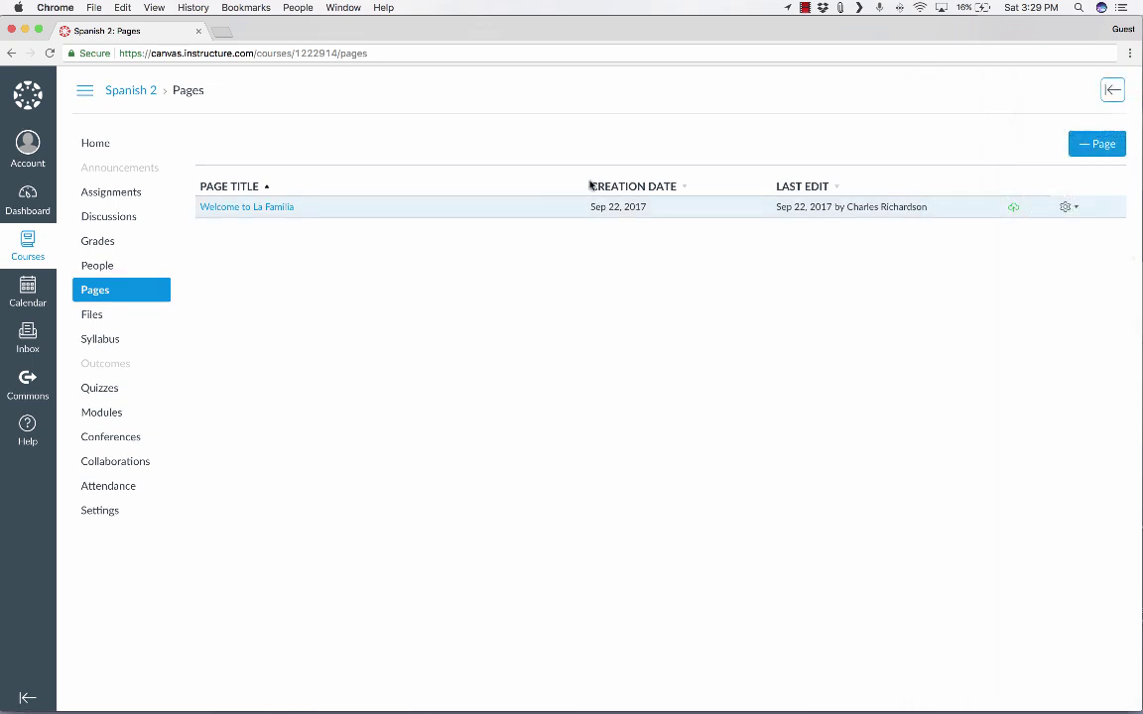
{"action": "left_click", "coordinate": [1105, 146]}
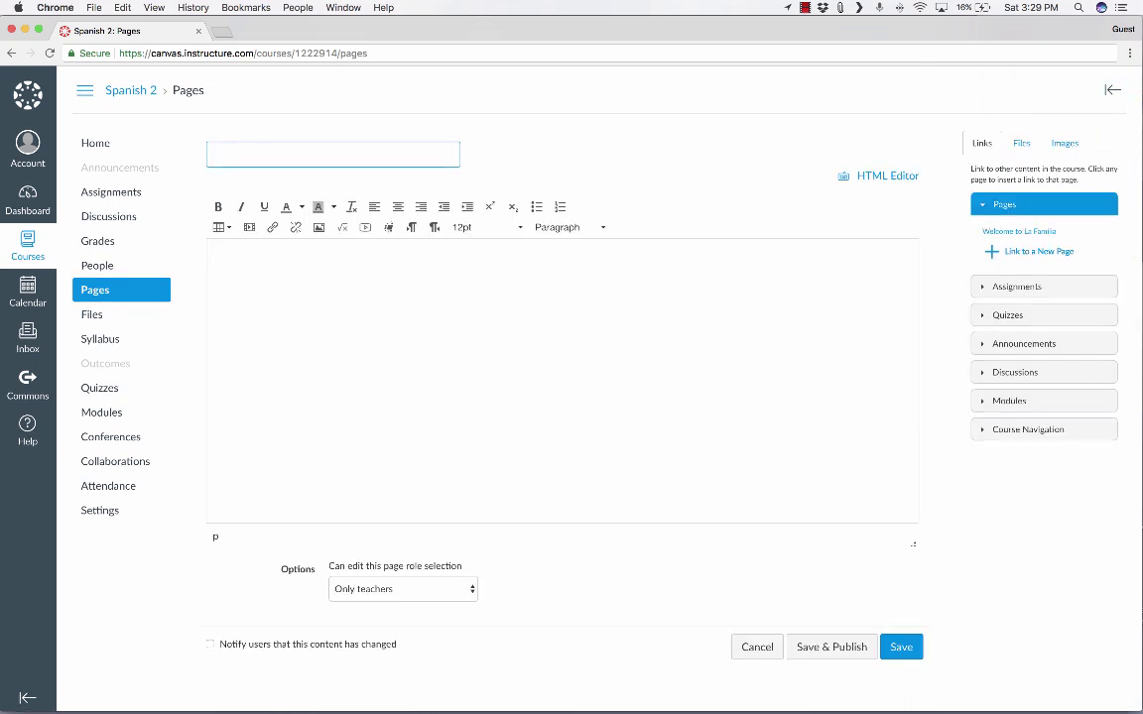
{"action": "type", "text": "Spanish 2 Course Homepage"}
{"action": "left_click", "coordinate": [261, 278]}
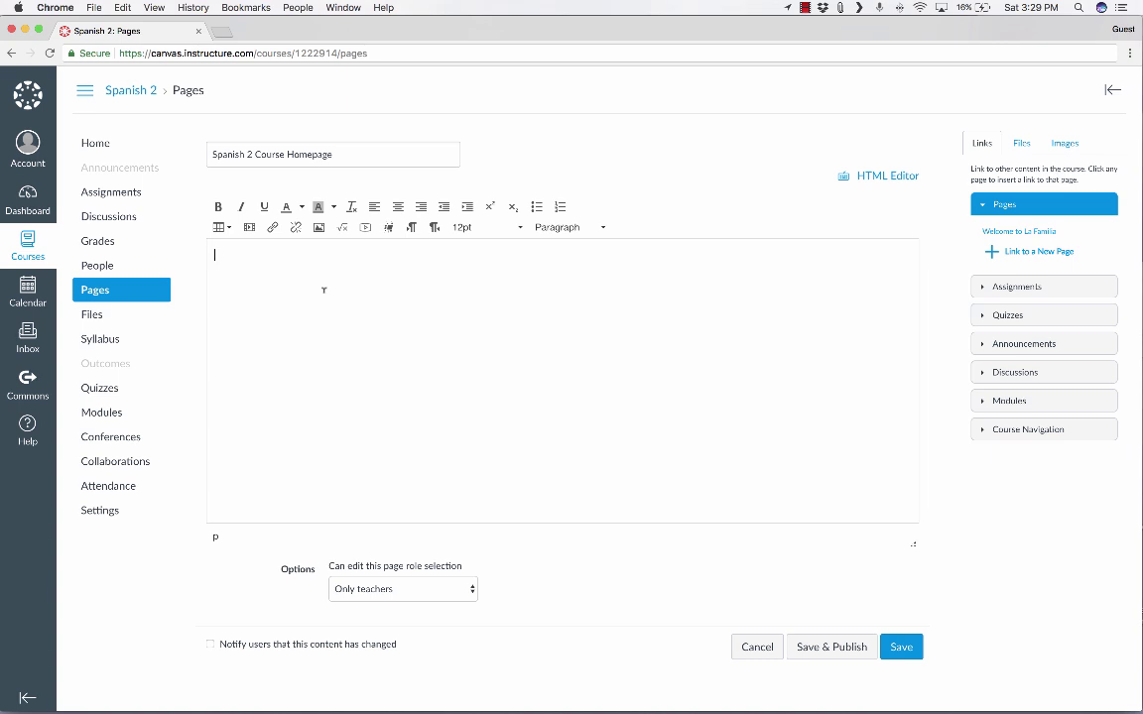
{"action": "type", "text": "Welcome"}
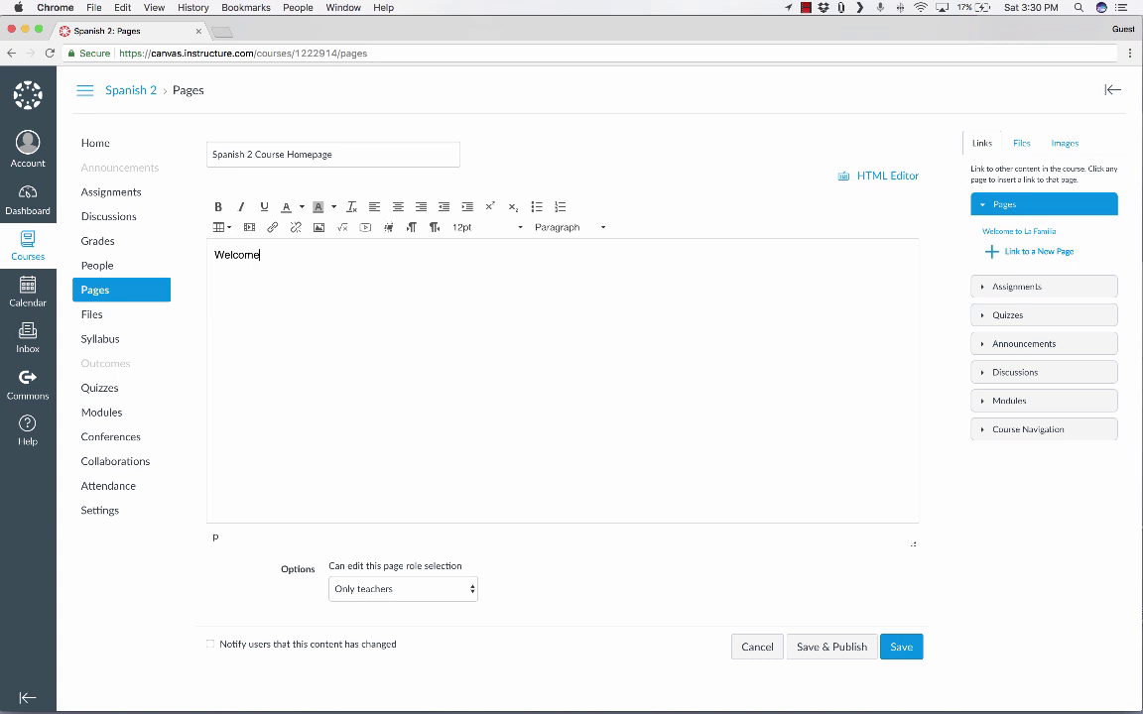
{"action": "type", "text": "to Spanish 2!"}
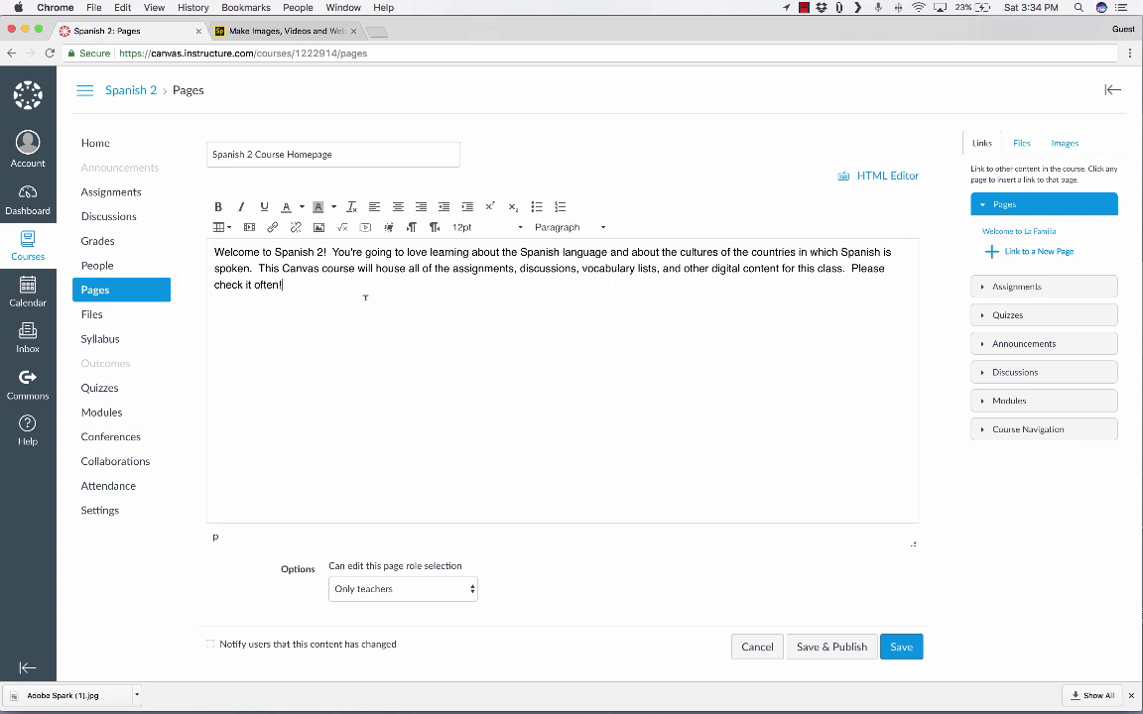
Step: Save the page, reopen it for editing, and add a blank line above the welcome text
{"action": "left_click", "coordinate": [905, 648]}
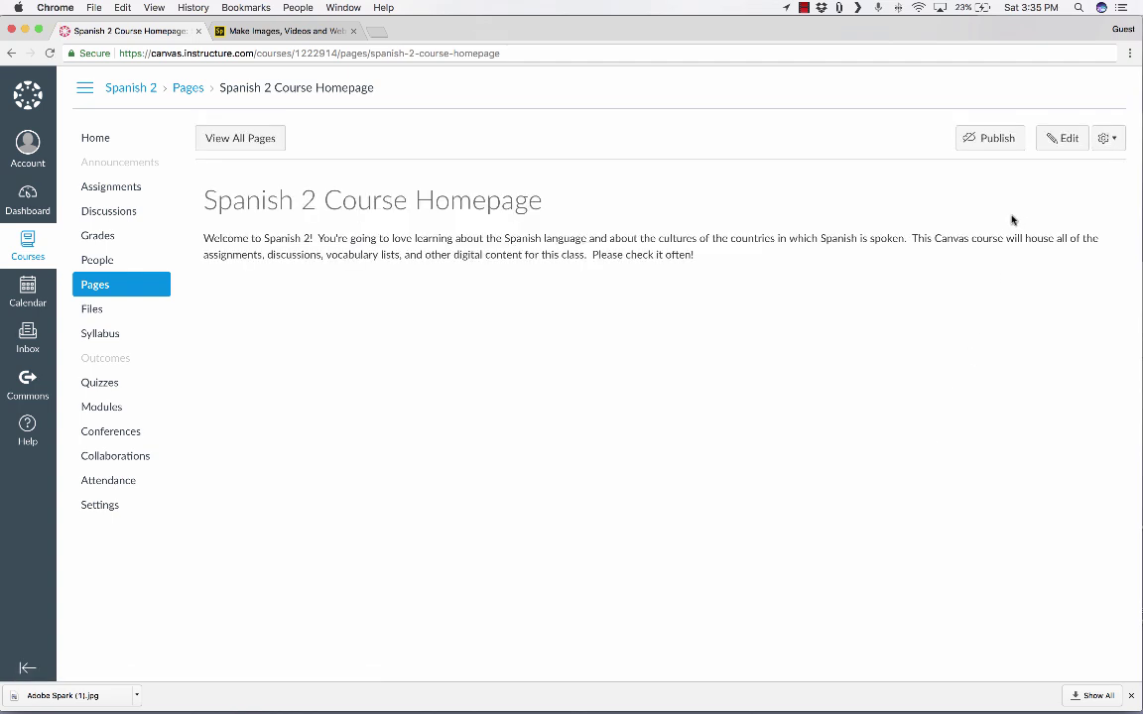
{"action": "left_click", "coordinate": [1063, 143]}
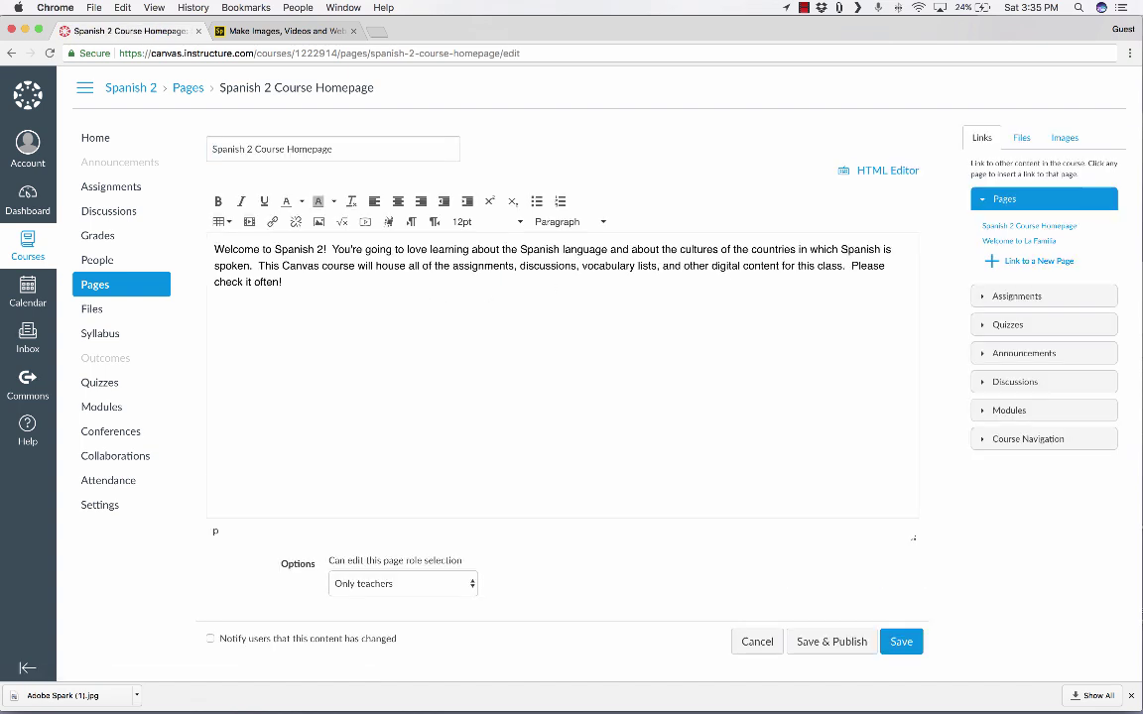
{"action": "key", "text": "Return"}
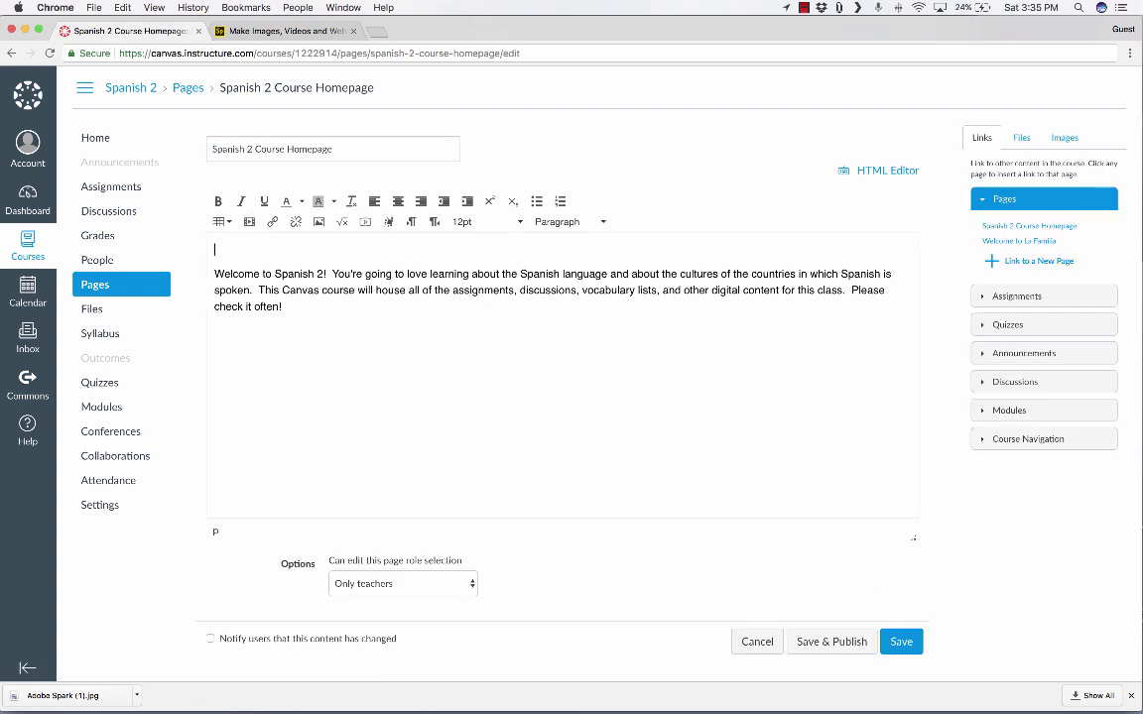
Step: Switch to the Adobe Spark Post tab showing the green 'SPANISH 2 - ESPAÑOL DOS' banner
{"action": "left_click", "coordinate": [259, 33]}
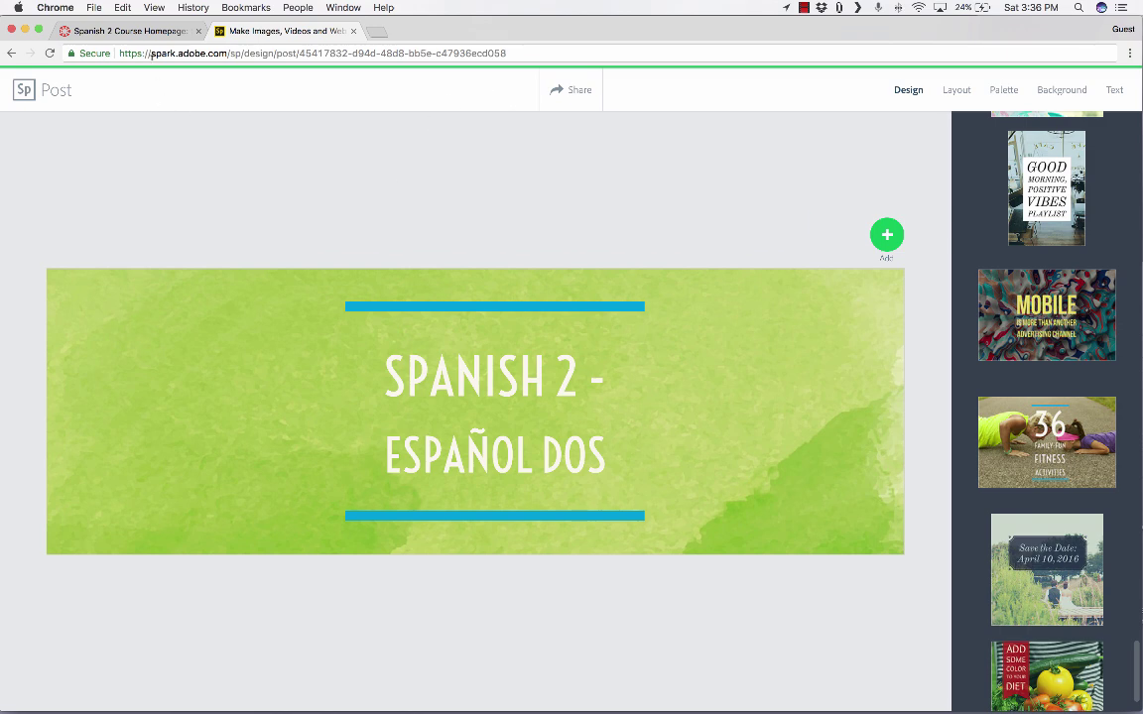
Step: Upload Adobe Spark (1).jpg from Downloads, insert it on the blank first line, and save the page
{"action": "left_click", "coordinate": [139, 35]}
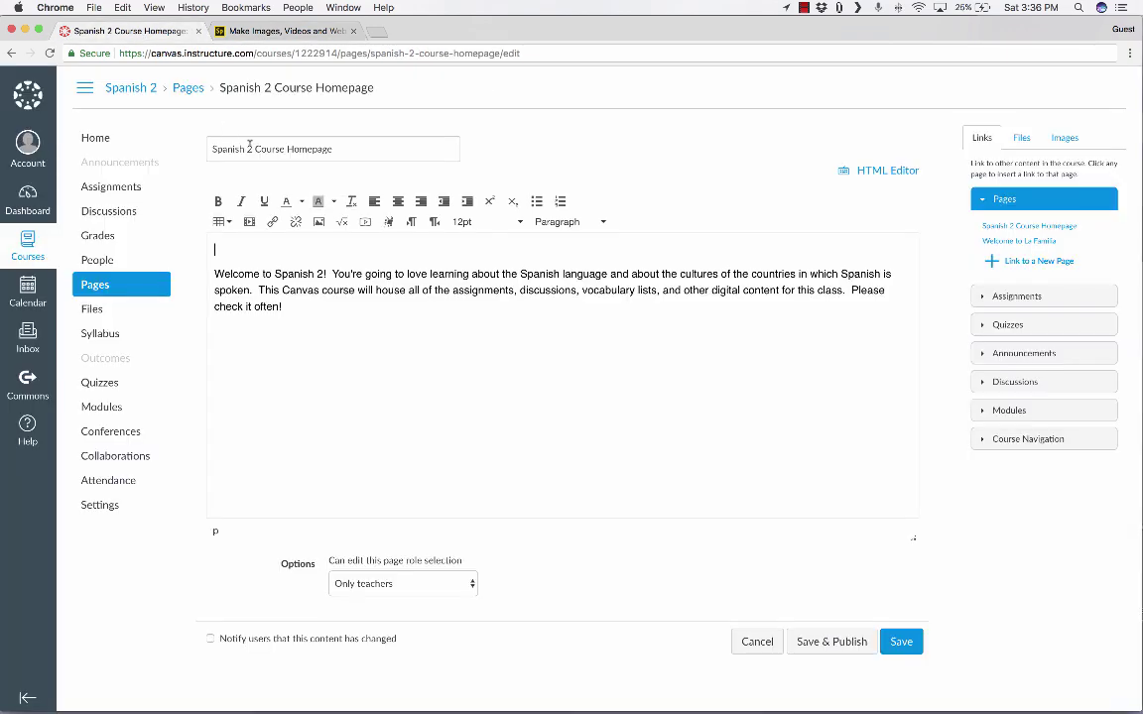
{"action": "left_click", "coordinate": [233, 249]}
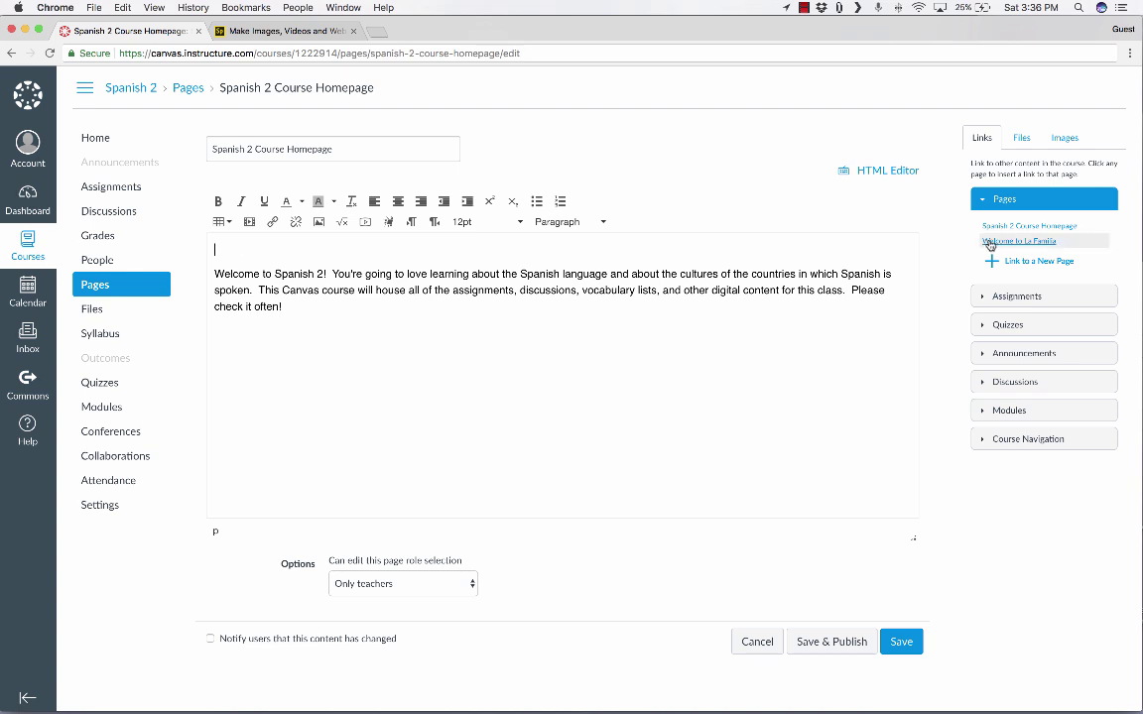
{"action": "left_click", "coordinate": [1061, 139]}
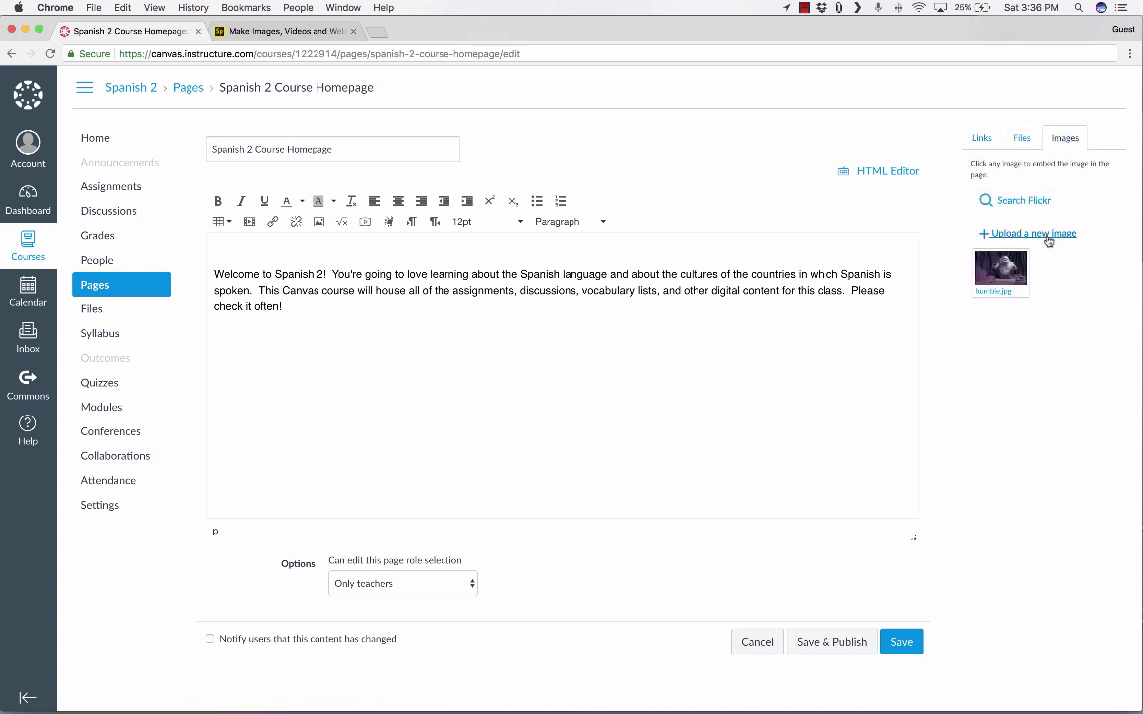
{"action": "left_click", "coordinate": [987, 232]}
{"action": "left_click", "coordinate": [1008, 274]}
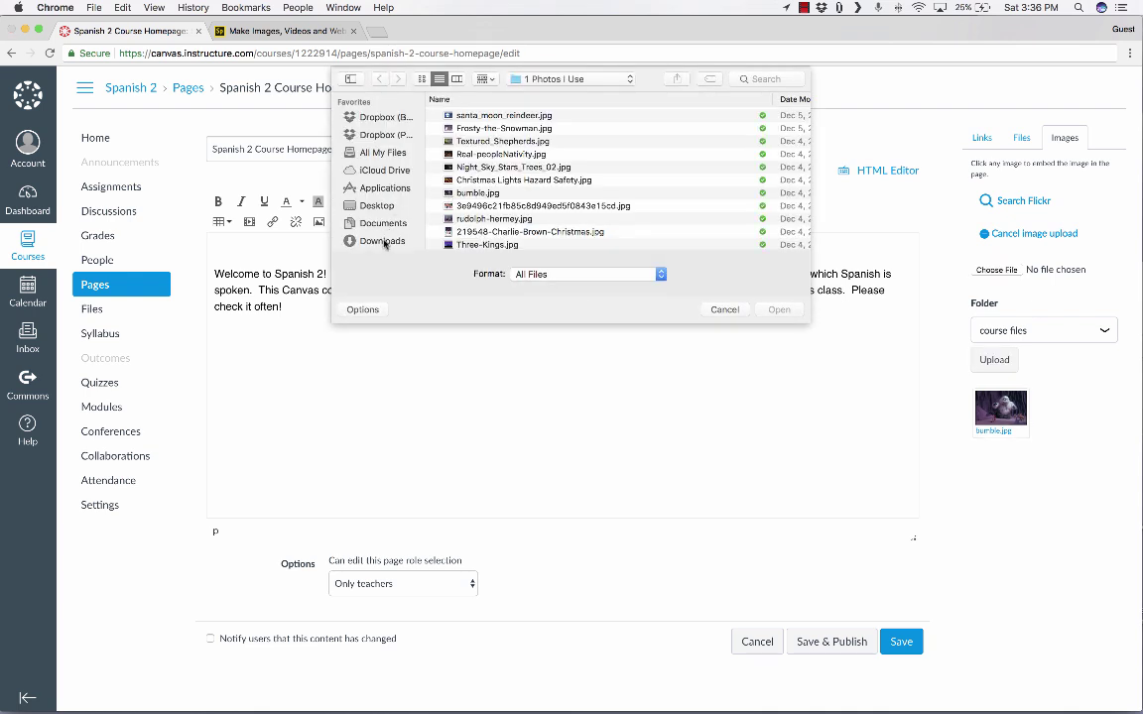
{"action": "left_click", "coordinate": [382, 239]}
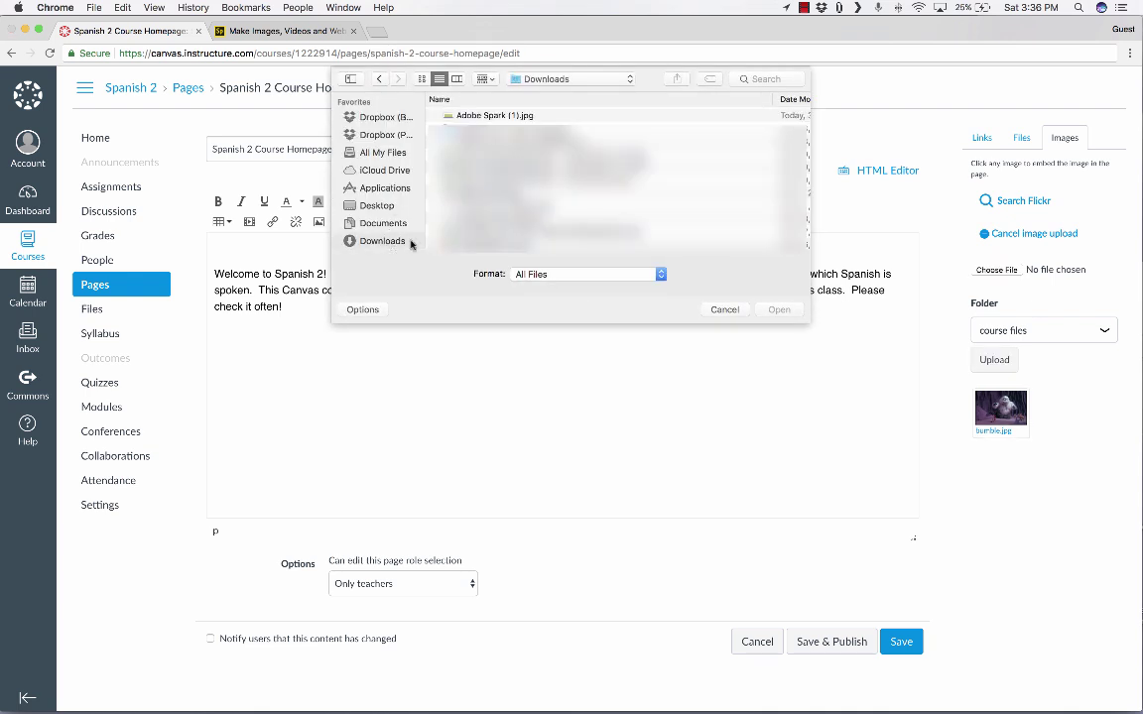
{"action": "double_click", "coordinate": [464, 115]}
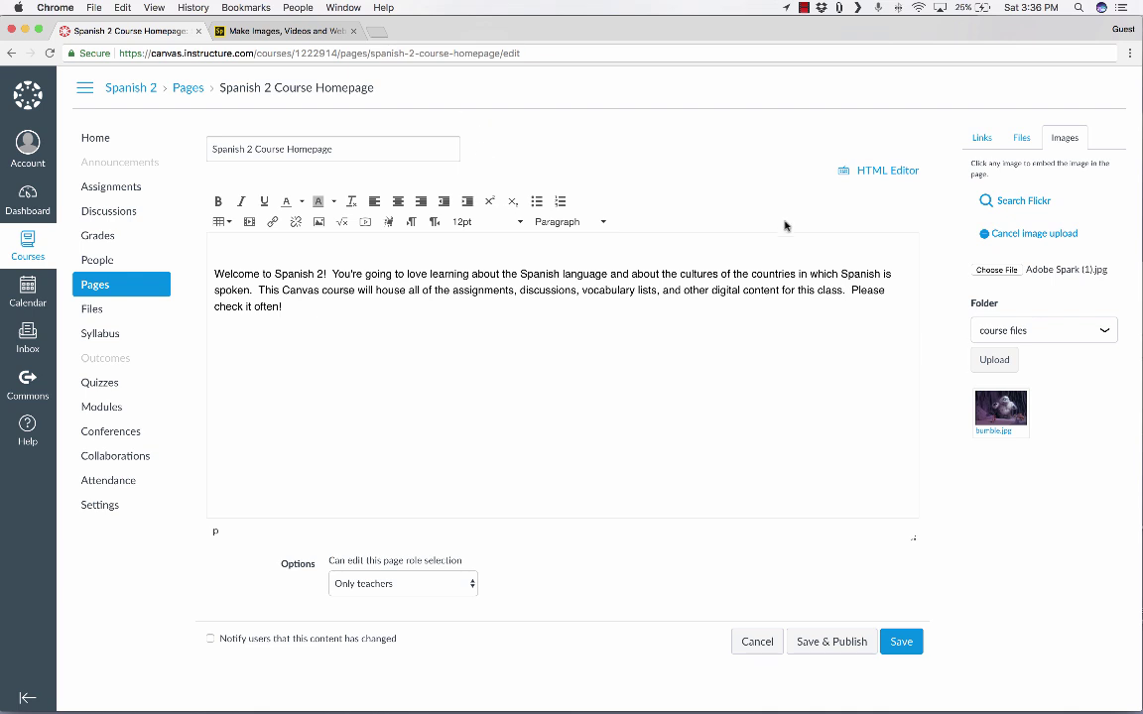
{"action": "left_click", "coordinate": [994, 359]}
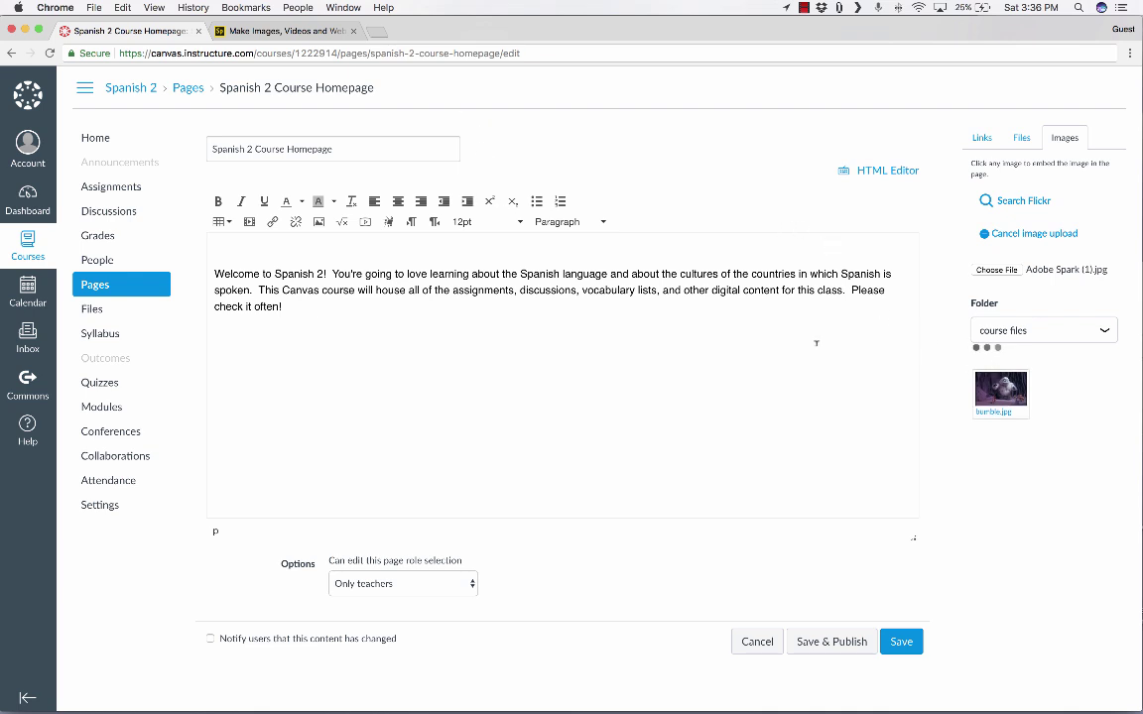
{"action": "left_click", "coordinate": [1067, 291]}
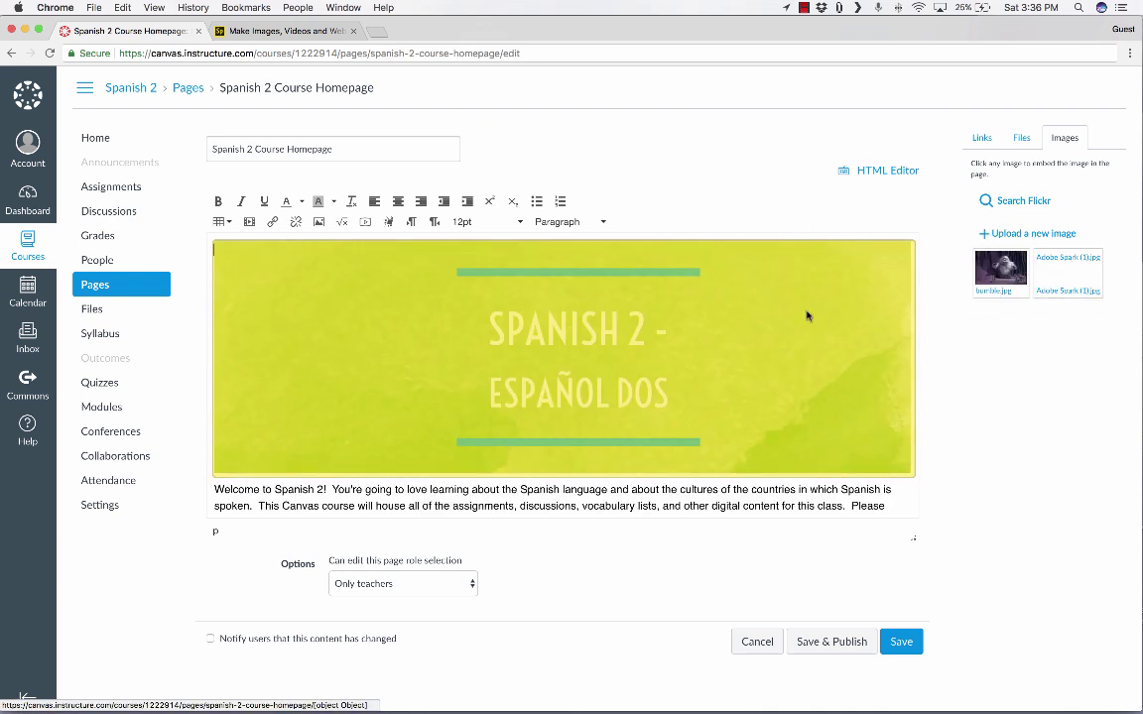
{"action": "left_click", "coordinate": [901, 642]}
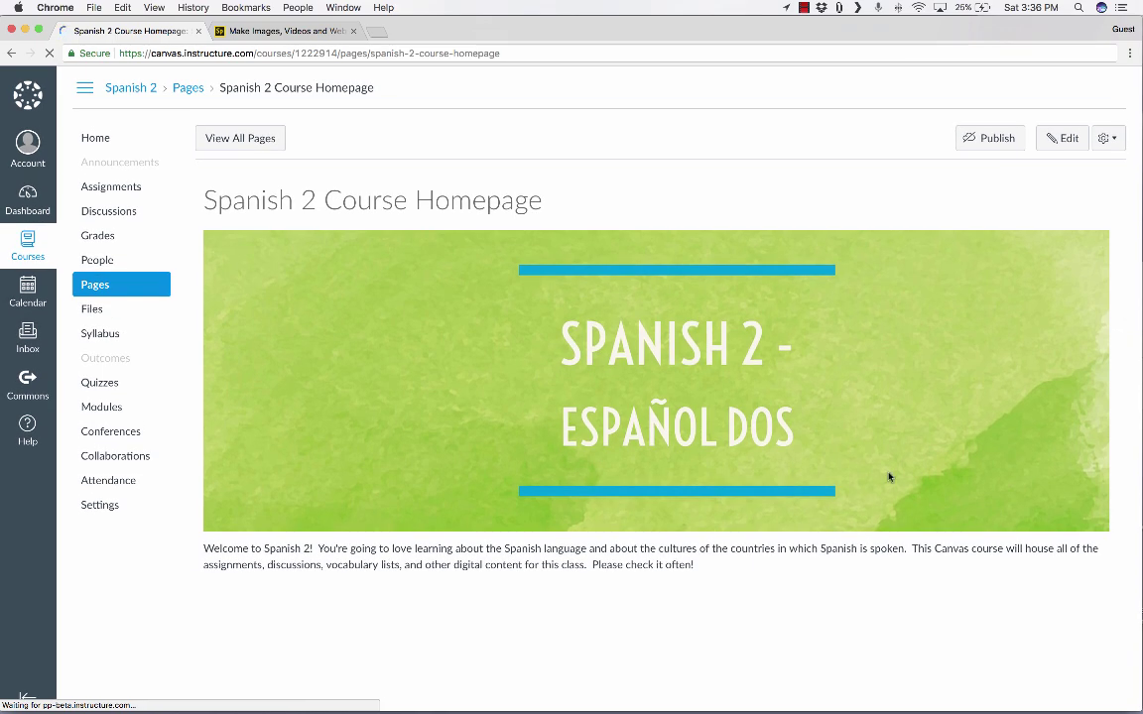
Step: Add Name, Phone and Email lines below the welcome text, then insert blank lines above Name
{"action": "left_click", "coordinate": [1059, 138]}
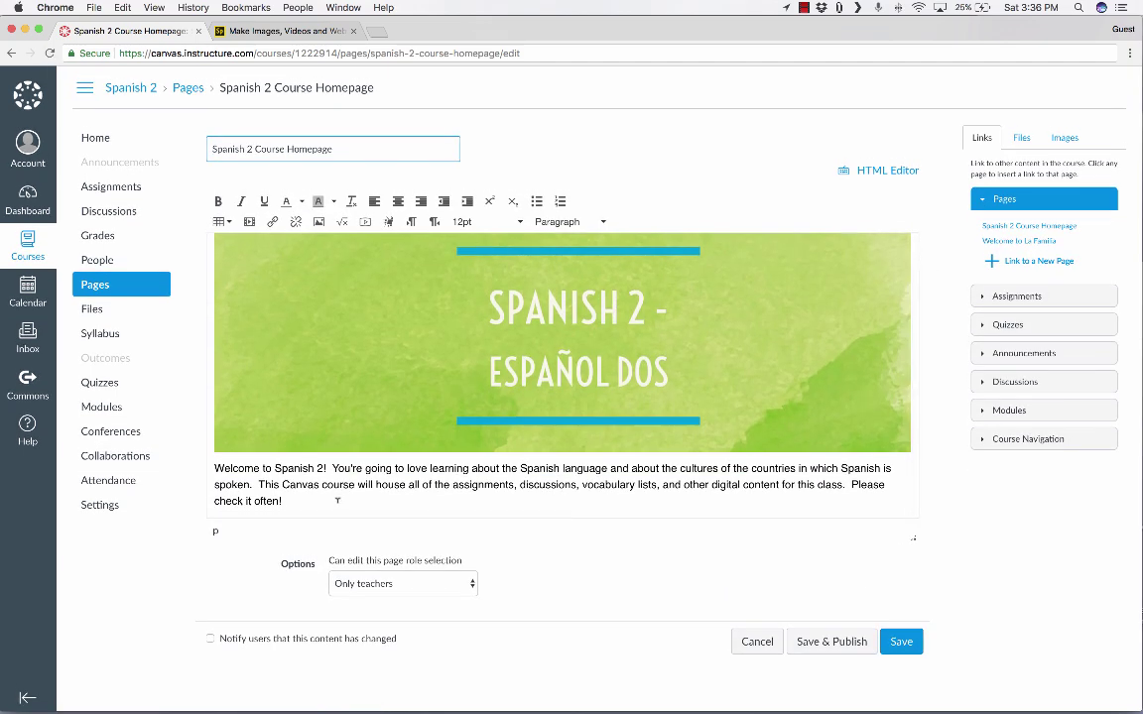
{"action": "left_click", "coordinate": [404, 464]}
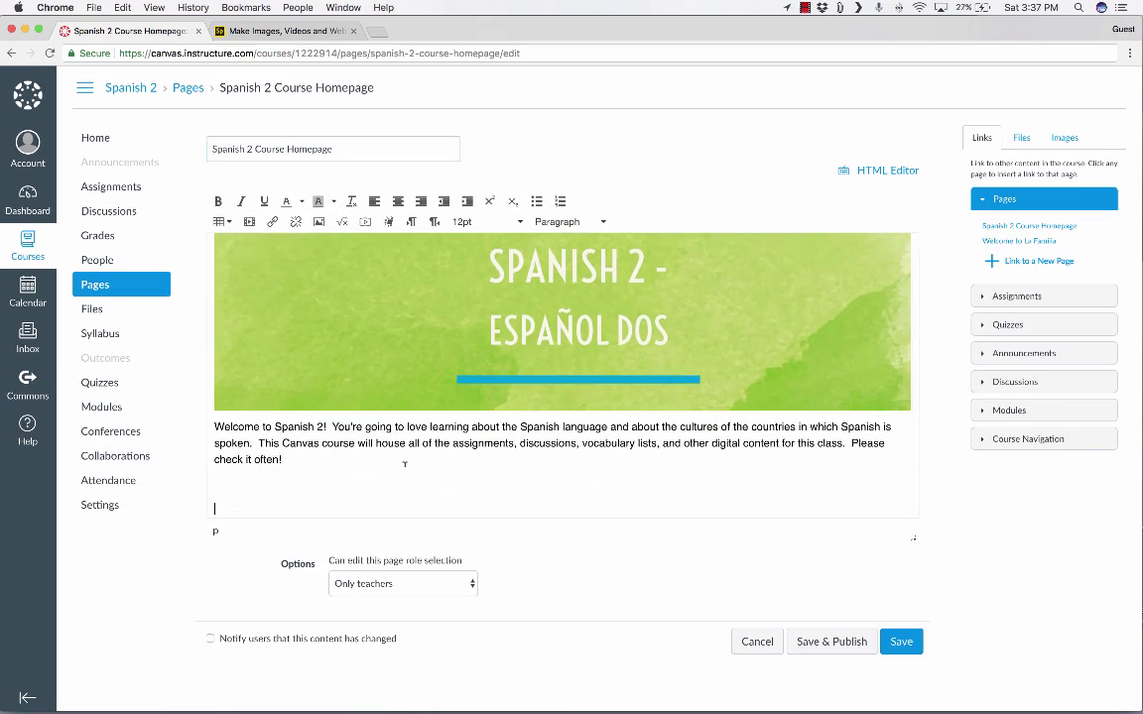
{"action": "type", "text": "Name"}
{"action": "key", "text": "Return"}
{"action": "type", "text": "Phone"}
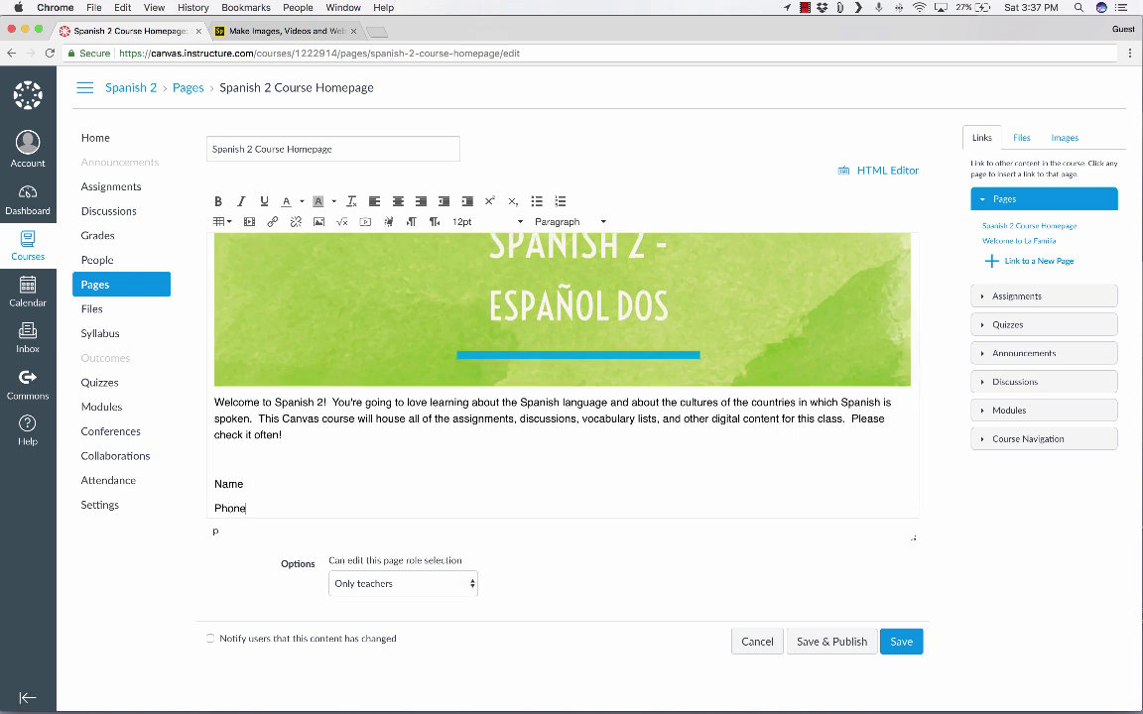
{"action": "key", "text": "Return"}
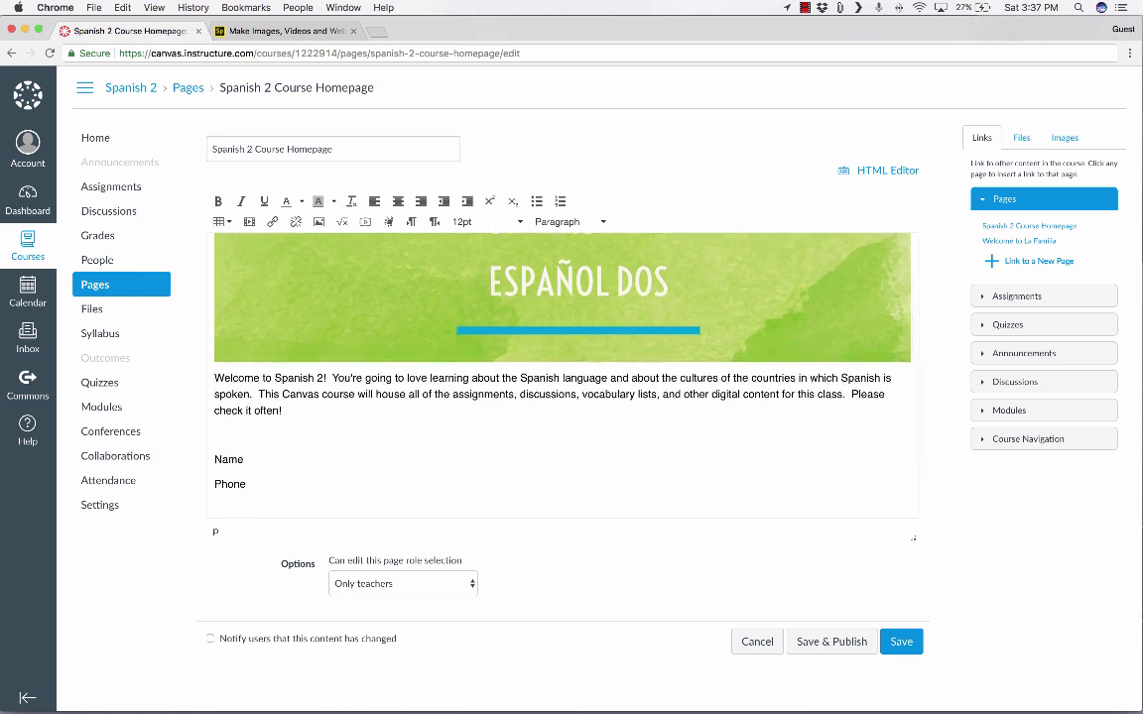
{"action": "type", "text": "Pictu"}
{"action": "key", "text": "BackSpace"}
{"action": "key", "text": "BackSpace"}
{"action": "key", "text": "BackSpace"}
{"action": "key", "text": "BackSpace"}
{"action": "key", "text": "BackSpace"}
{"action": "key", "text": "BackSpace"}
{"action": "key", "text": "BackSpace"}
{"action": "key", "text": "BackSpace"}
{"action": "type", "text": "Email"}
{"action": "left_click", "coordinate": [323, 438]}
{"action": "key", "text": "Return"}
{"action": "key", "text": "Return"}
Step: Format the blank line as Header 3 and type 'Unit #1: The Family' and 'Unit #2: The Home'
{"action": "left_click", "coordinate": [558, 224]}
{"action": "left_click", "coordinate": [579, 302]}
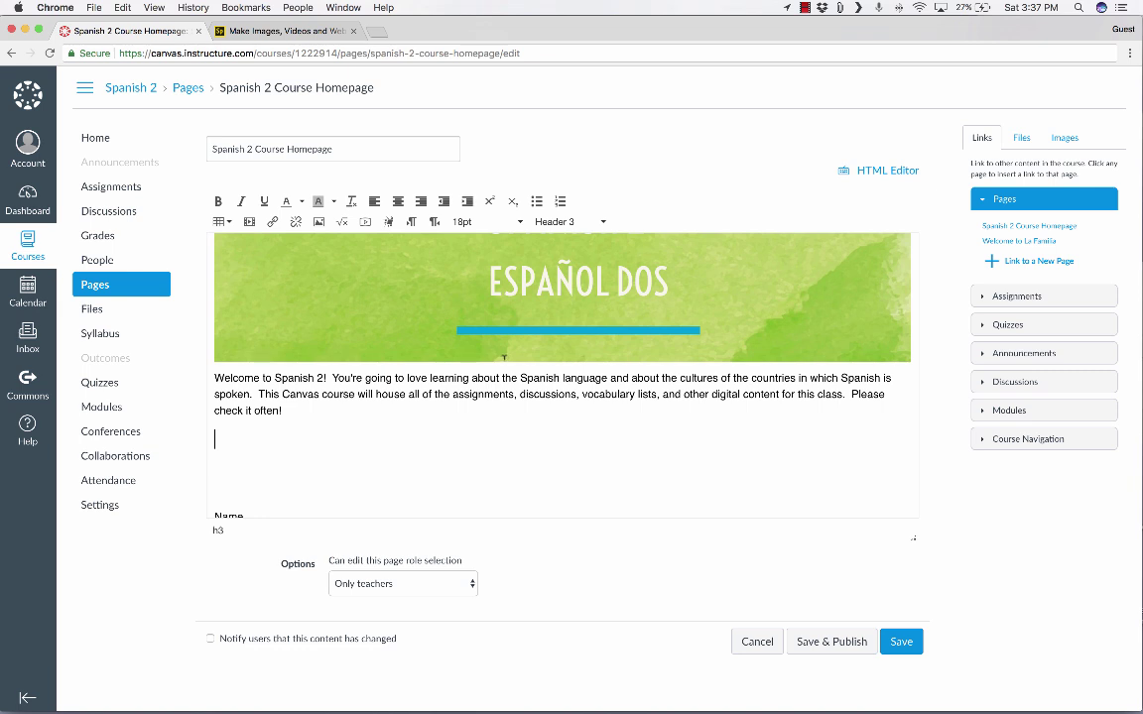
{"action": "type", "text": "Unit #1: The Family"}
{"action": "key", "text": "Return"}
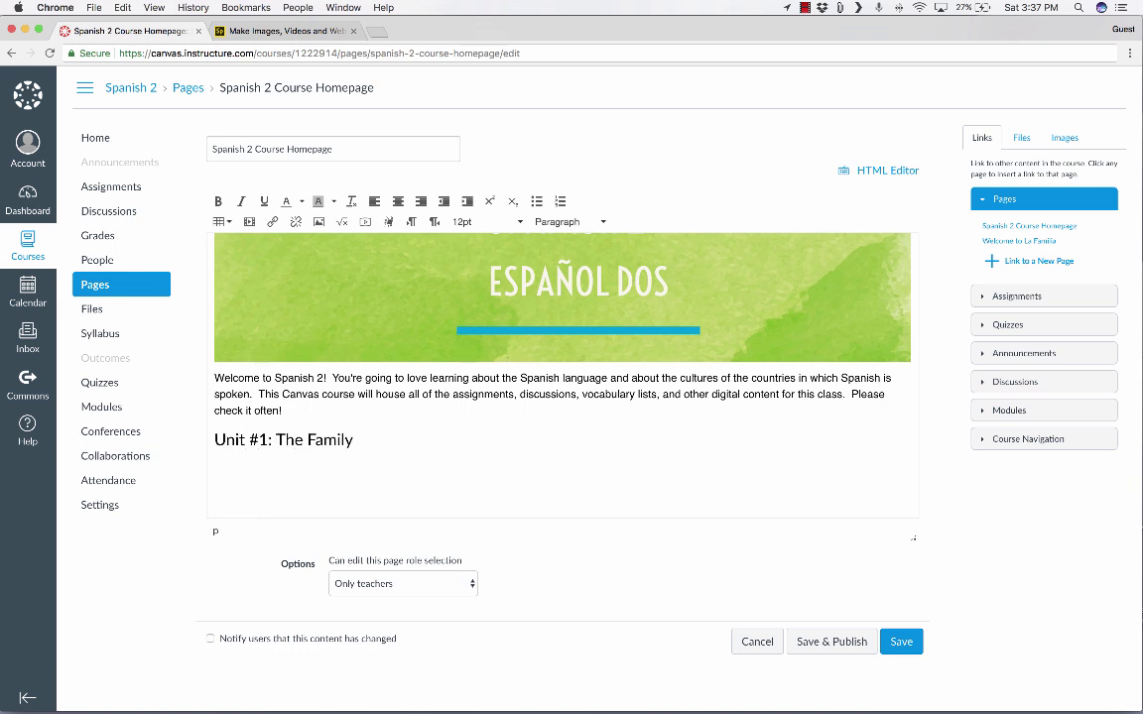
{"action": "type", "text": "Unit #2:"}
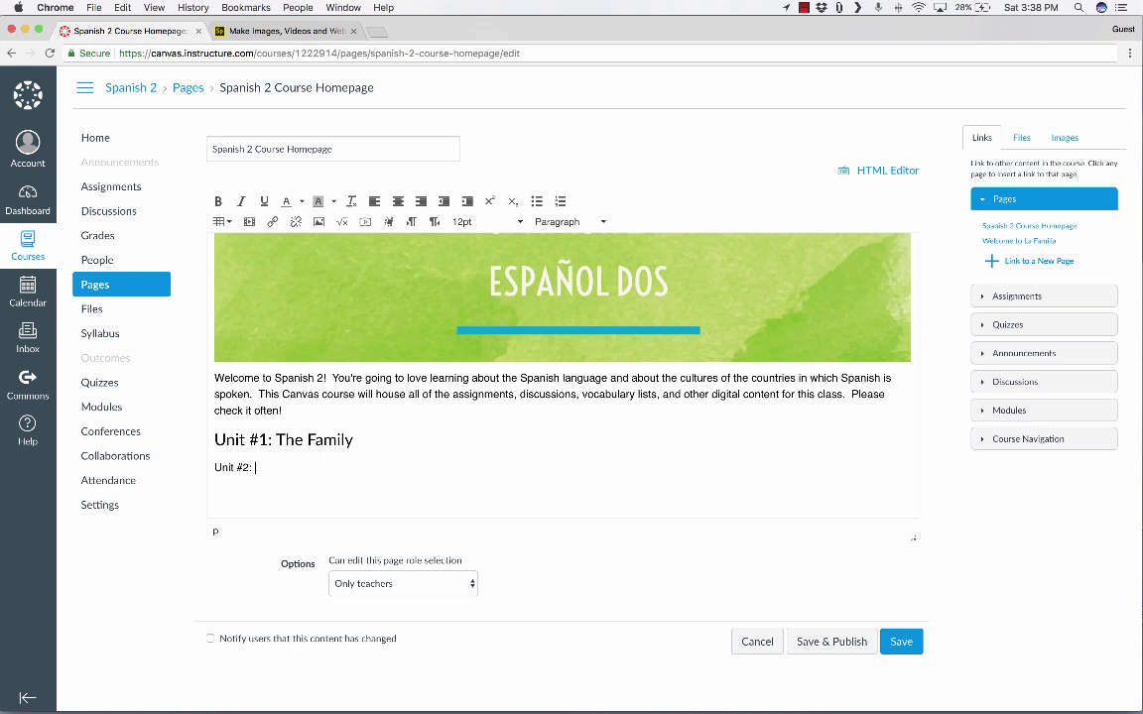
{"action": "key", "text": "BackSpace"}
{"action": "key", "text": "BackSpace"}
{"action": "key", "text": "BackSpace"}
{"action": "key", "text": "BackSpace"}
{"action": "key", "text": "BackSpace"}
{"action": "key", "text": "BackSpace"}
{"action": "key", "text": "BackSpace"}
{"action": "key", "text": "BackSpace"}
{"action": "key", "text": "BackSpace"}
{"action": "key", "text": "BackSpace"}
{"action": "key", "text": "Return"}
{"action": "type", "text": "Unit #"}
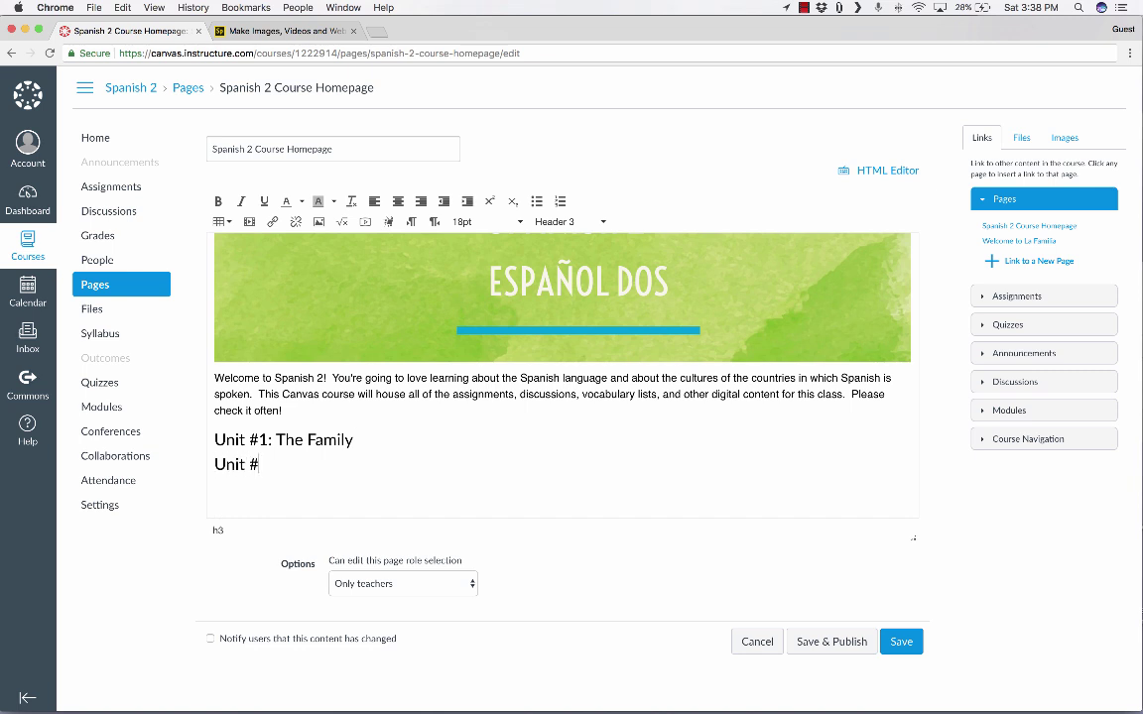
{"action": "type", "text": "2: The Home"}
Step: Add the third heading 'Unit #3: The Neighborhood', removing stray test letters
{"action": "key", "text": "Return"}
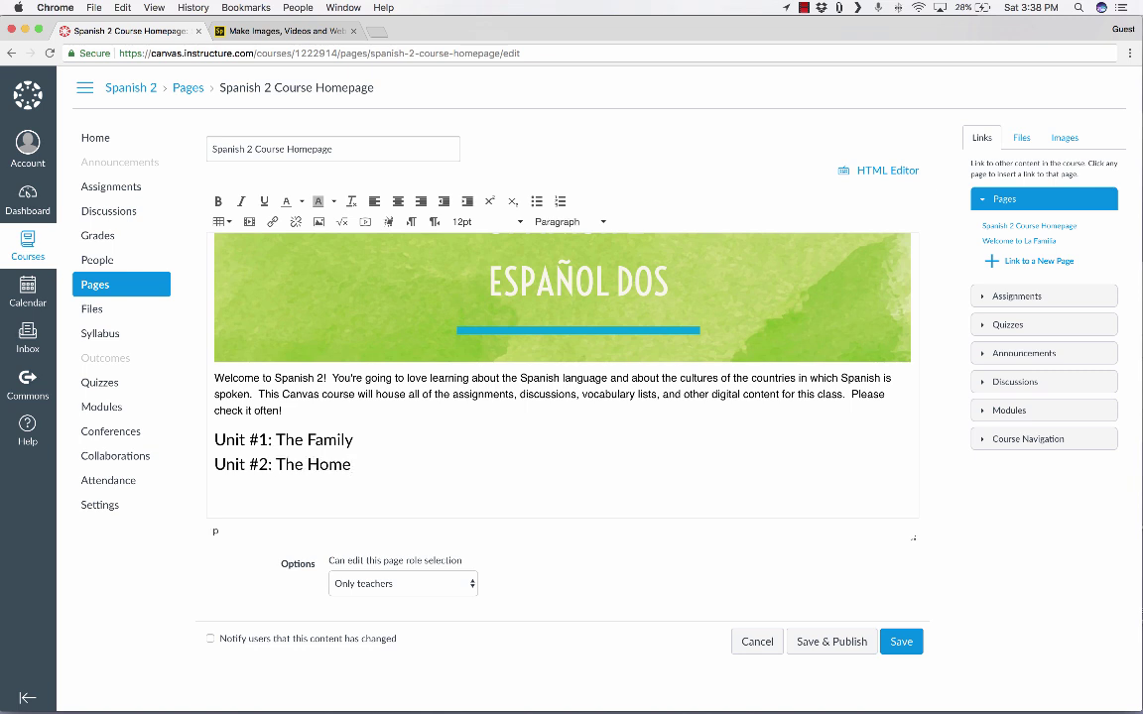
{"action": "type", "text": "asdfasdfasdf"}
{"action": "double_click", "coordinate": [258, 491]}
{"action": "key", "text": "BackSpace"}
{"action": "key", "text": "BackSpace"}
{"action": "type", "text": "Unit #3"}
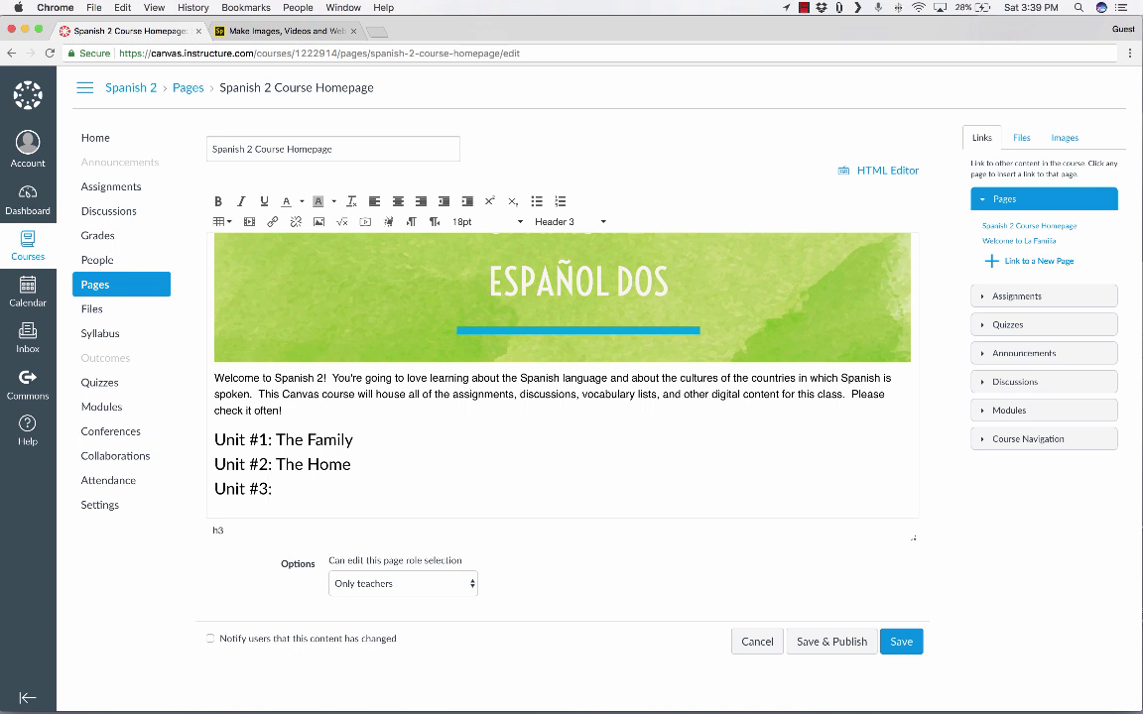
{"action": "type", "text": ":  The Neighborhood"}
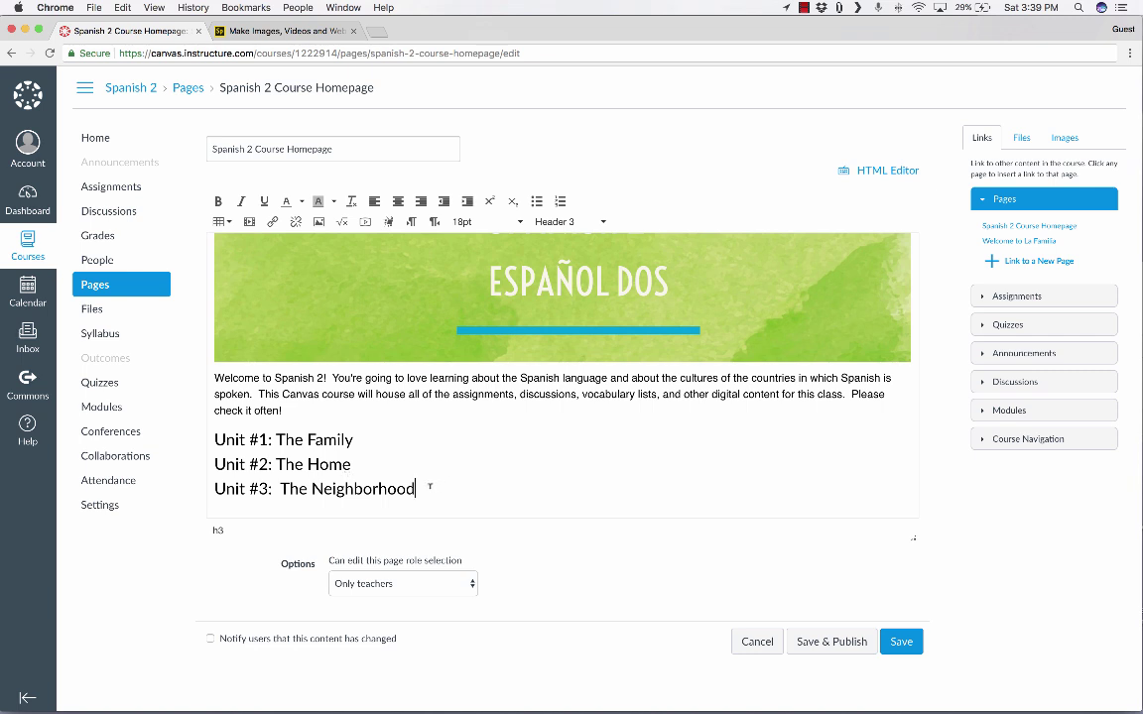
Step: Save the homepage edits and scroll through the saved page to review it
{"action": "left_click", "coordinate": [899, 642]}
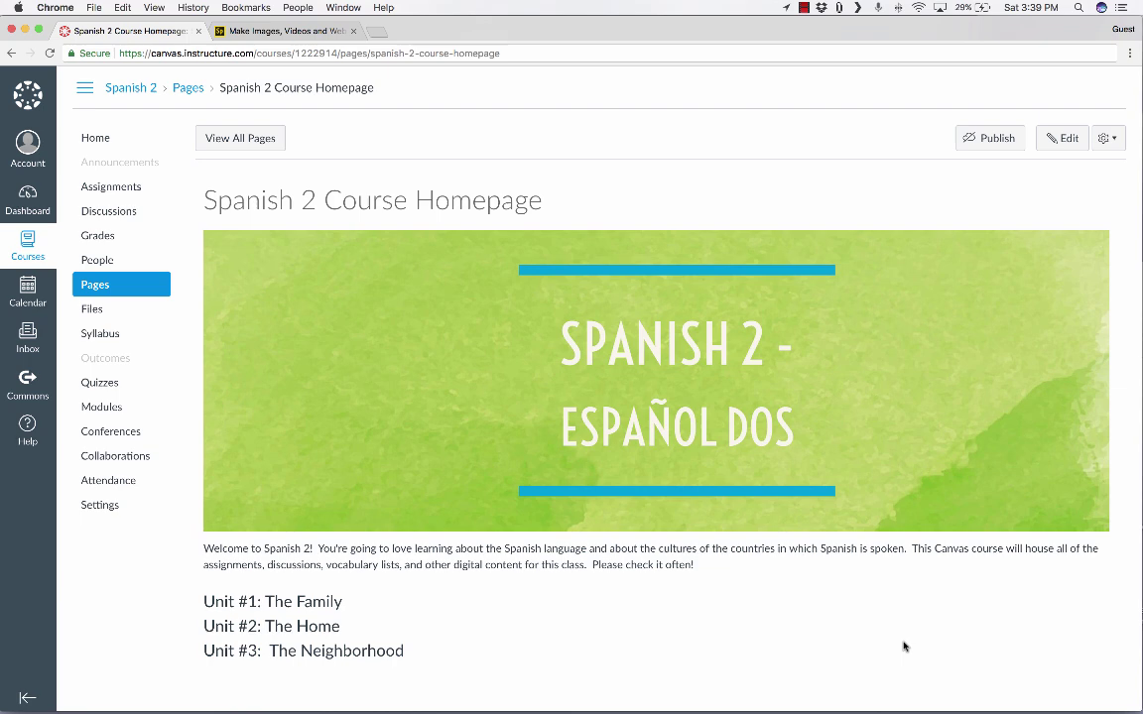
{"action": "scroll", "coordinate": [796, 617], "scroll_direction": "down", "scroll_amount": 2}
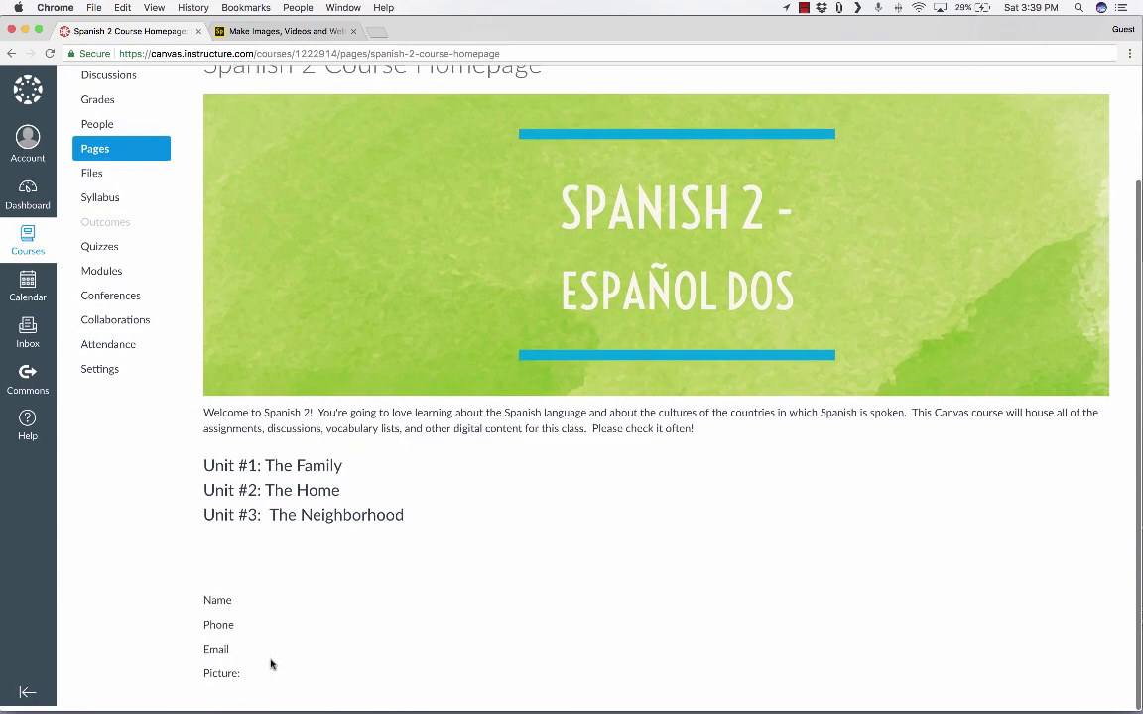
{"action": "scroll", "coordinate": [248, 606], "scroll_direction": "down", "scroll_amount": 2}
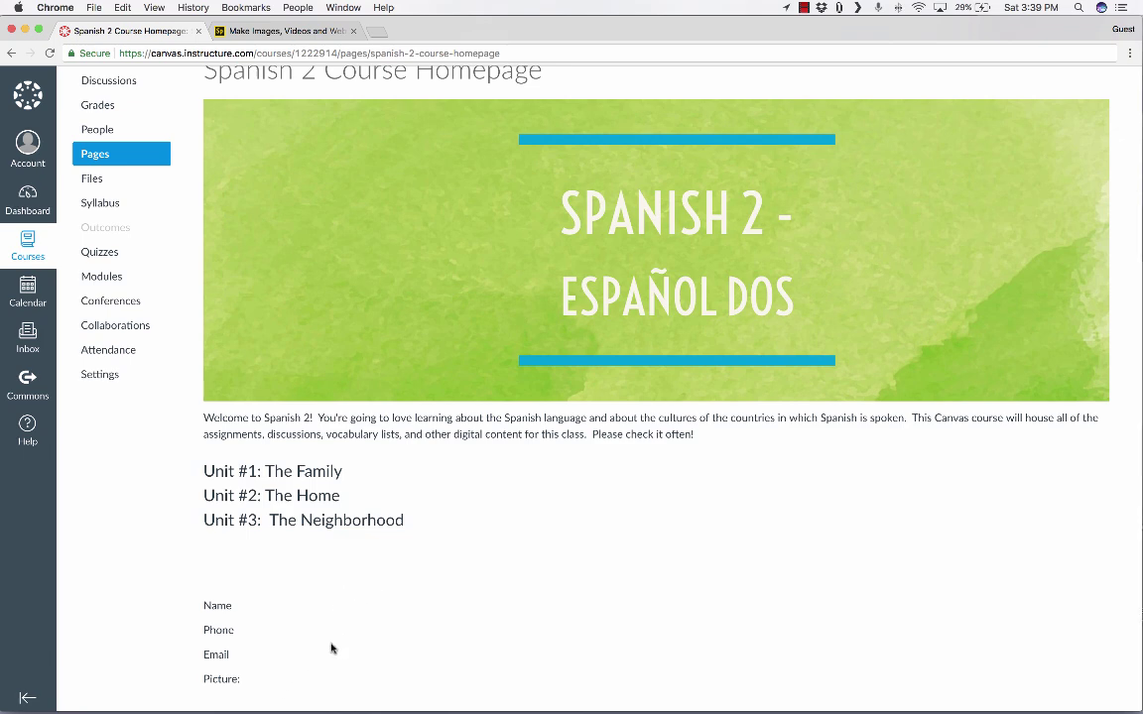
{"action": "scroll", "coordinate": [318, 556], "scroll_direction": "up", "scroll_amount": 1}
Step: Select the text of the 'Unit #1: The Family' heading
{"action": "triple_click", "coordinate": [309, 474]}
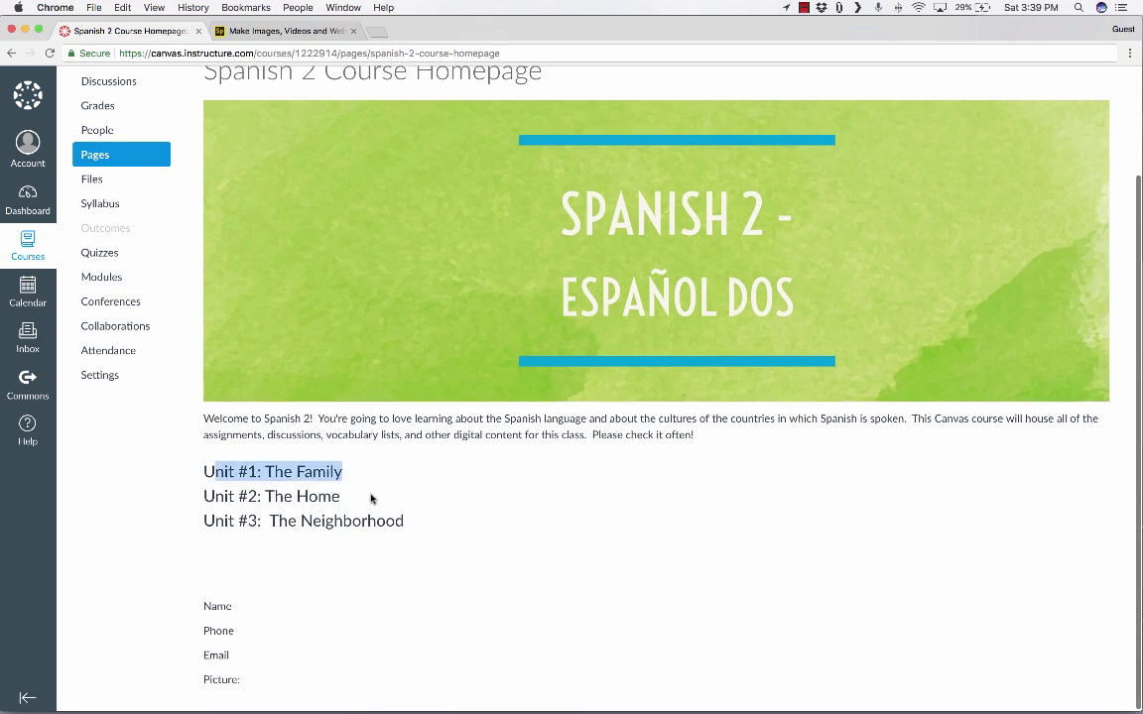
{"action": "left_click", "coordinate": [349, 479]}
{"action": "left_click_drag", "start_coordinate": [343, 475], "coordinate": [248, 474]}
Step: In edit mode, link the Unit #1 heading to its course module from the sidebar Modules list
{"action": "scroll", "coordinate": [419, 473], "scroll_direction": "up", "scroll_amount": 3}
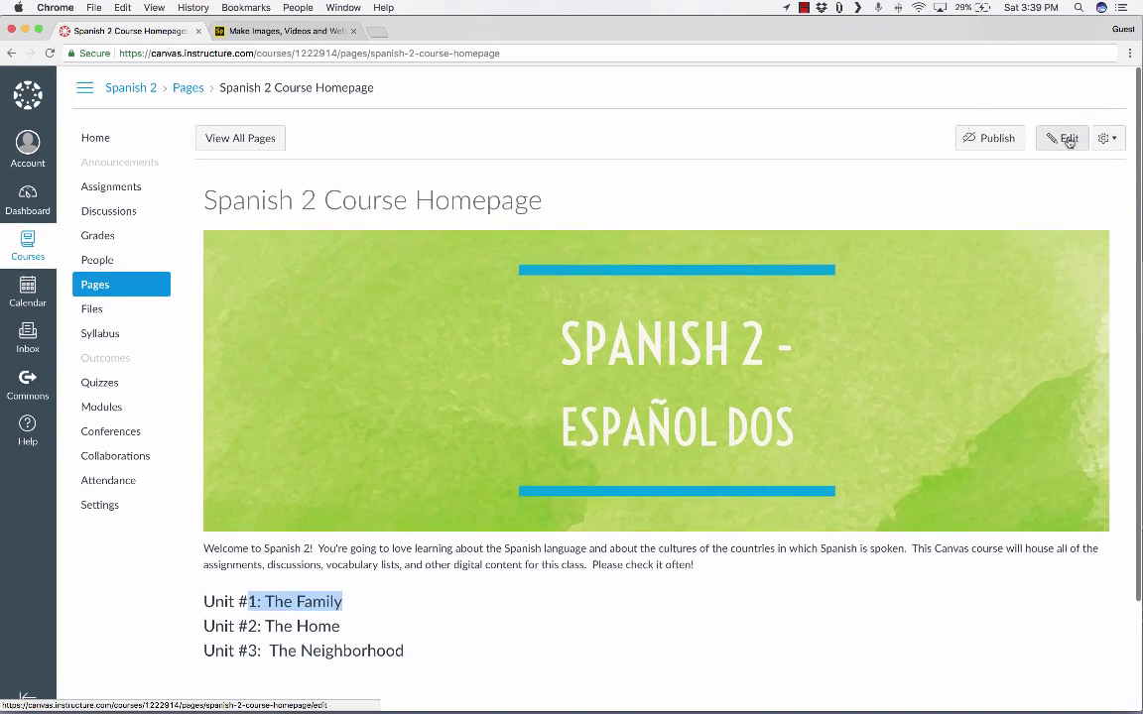
{"action": "left_click", "coordinate": [1066, 139]}
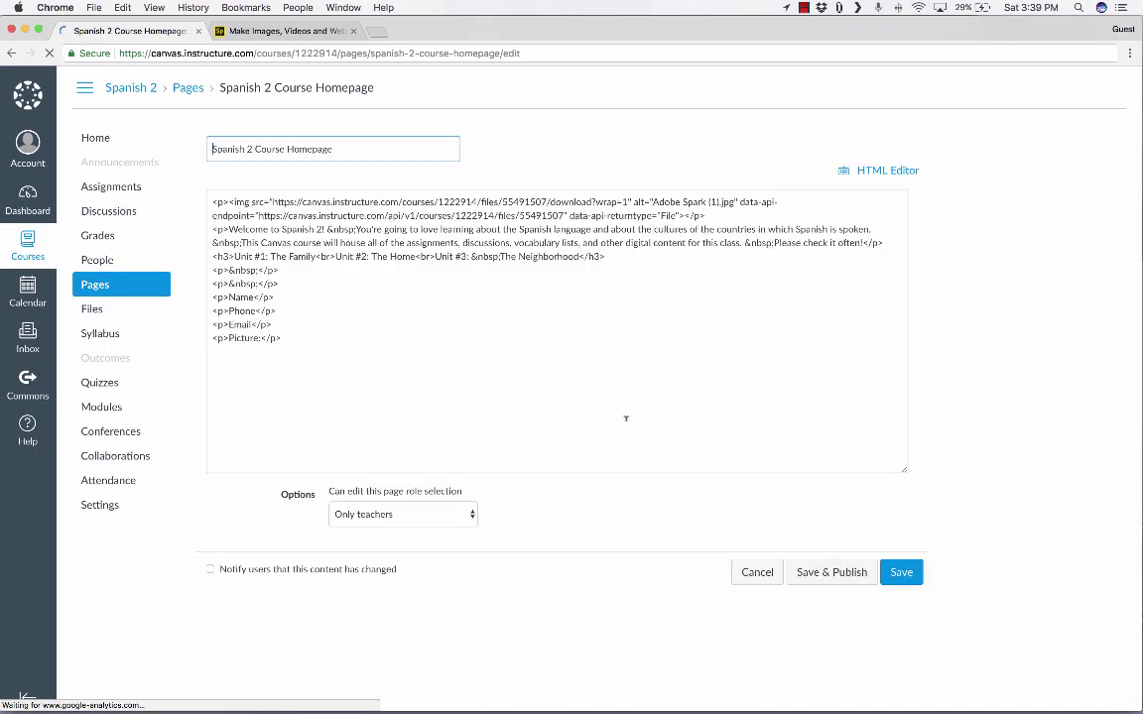
{"action": "scroll", "coordinate": [625, 418], "scroll_direction": "down", "scroll_amount": 3}
{"action": "left_click_drag", "start_coordinate": [353, 394], "coordinate": [214, 394]}
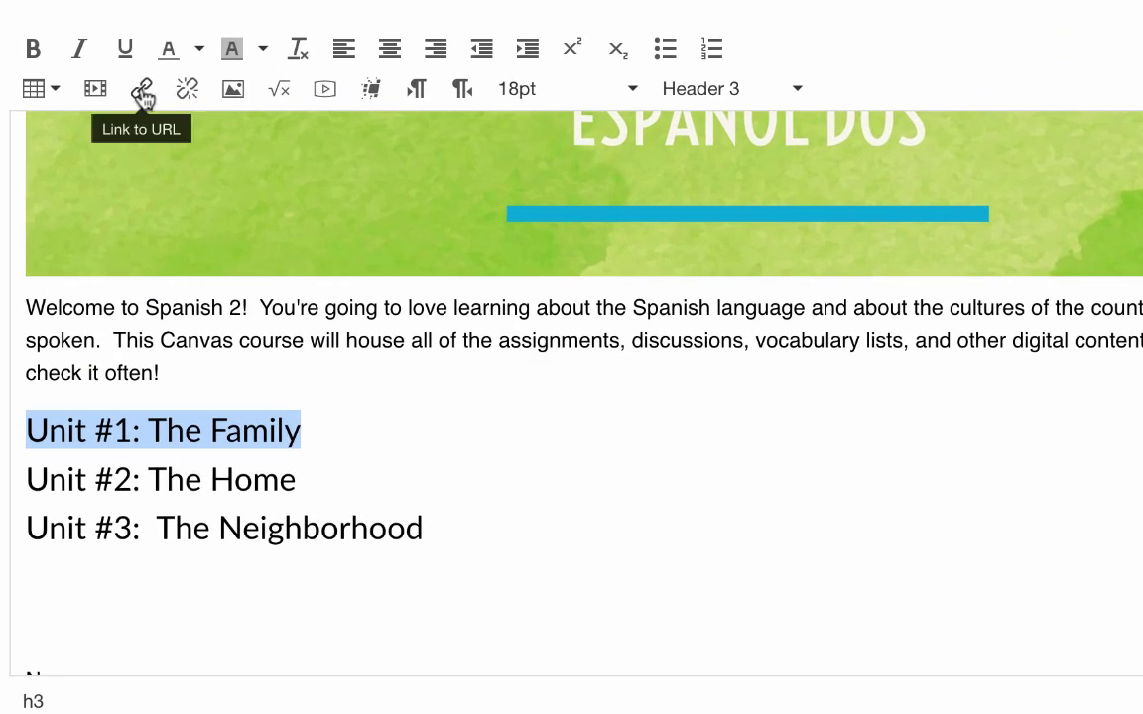
{"action": "left_click", "coordinate": [142, 91]}
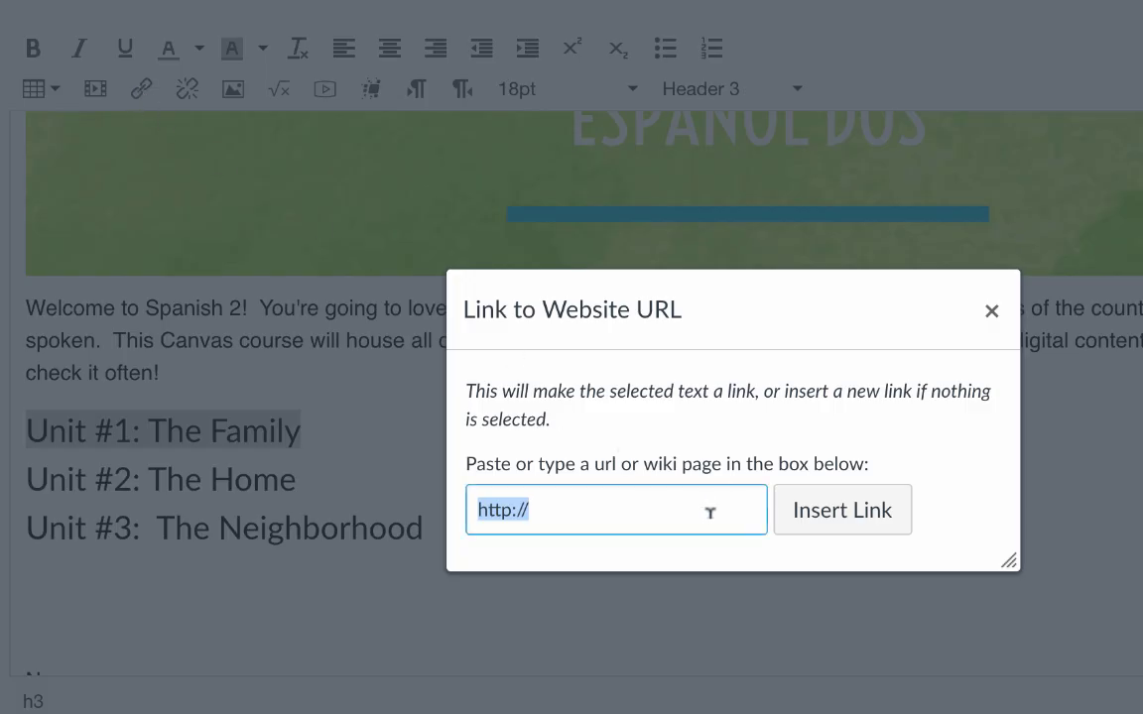
{"action": "left_click", "coordinate": [990, 315]}
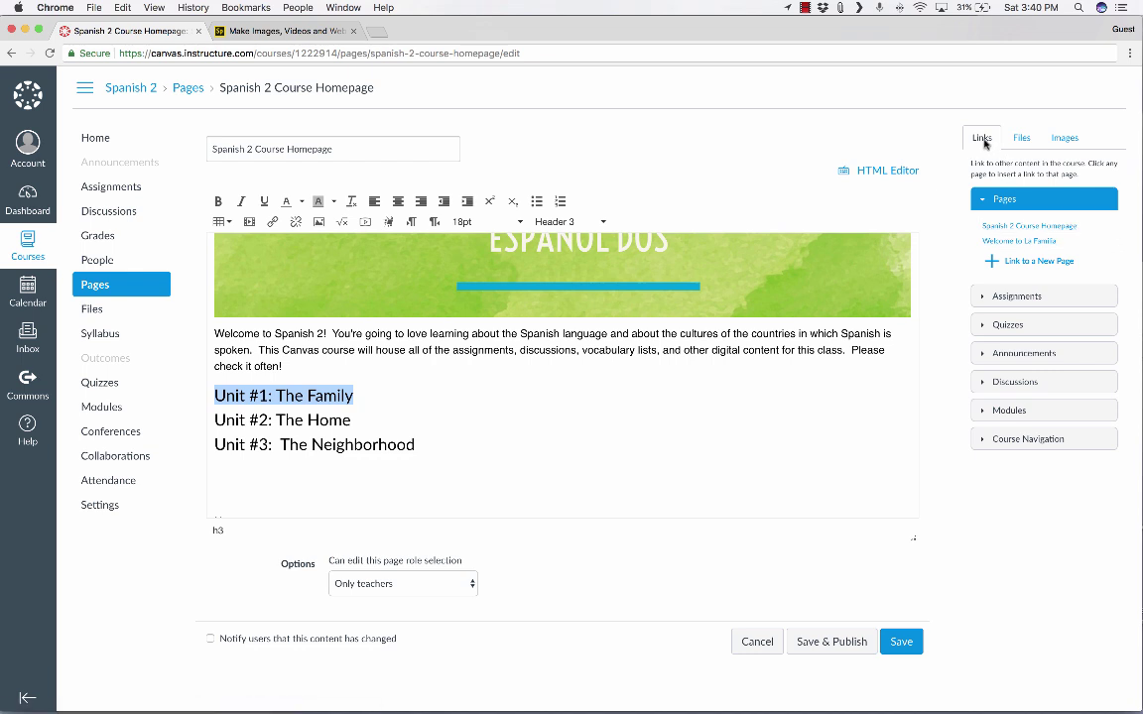
{"action": "left_click", "coordinate": [993, 421]}
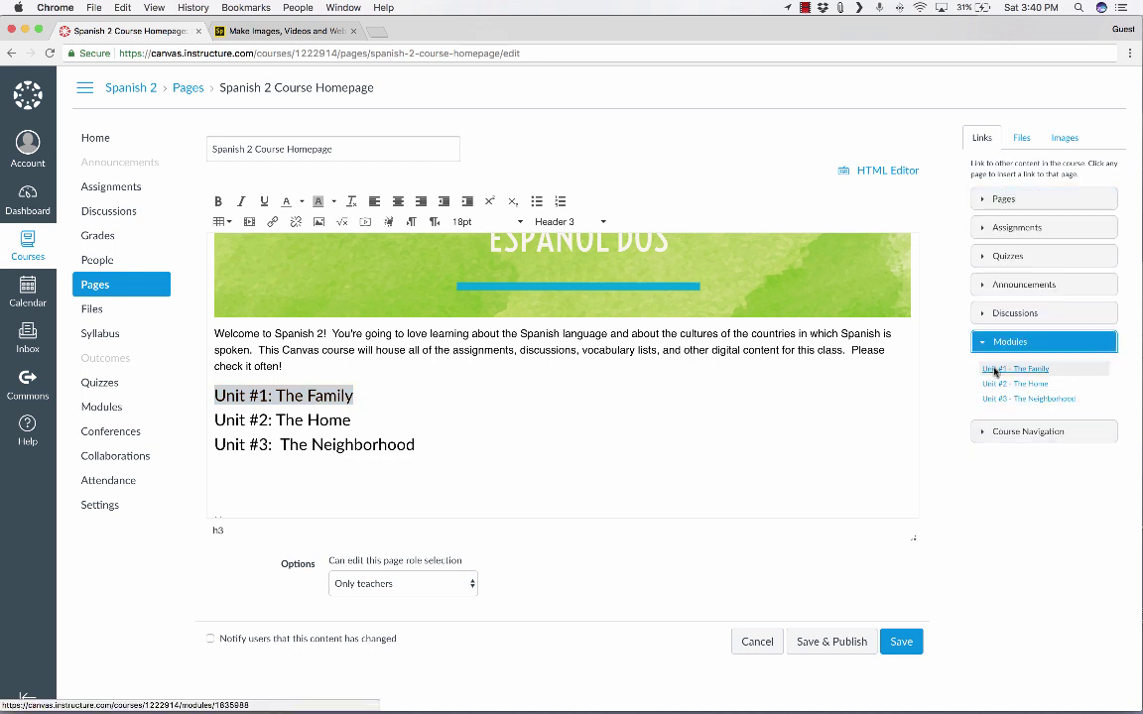
{"action": "left_click", "coordinate": [995, 371]}
Step: Link the Unit #2 and Unit #3 headings to their modules and save the page
{"action": "left_click", "coordinate": [378, 417]}
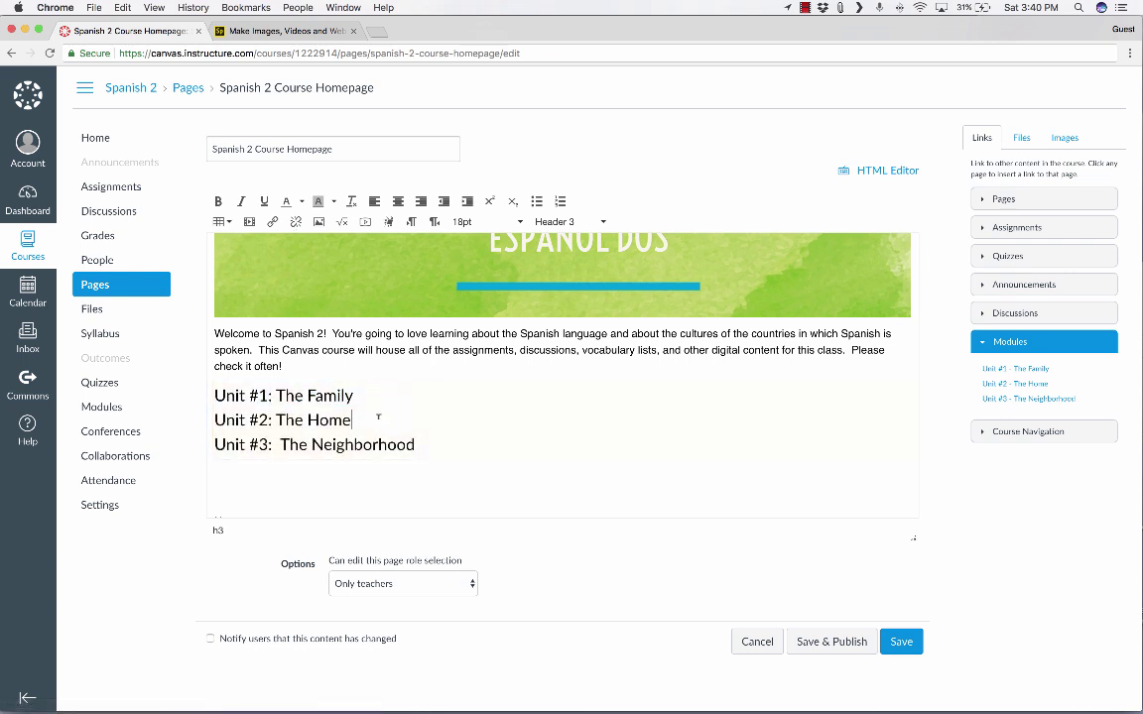
{"action": "left_click_drag", "start_coordinate": [361, 419], "coordinate": [212, 419]}
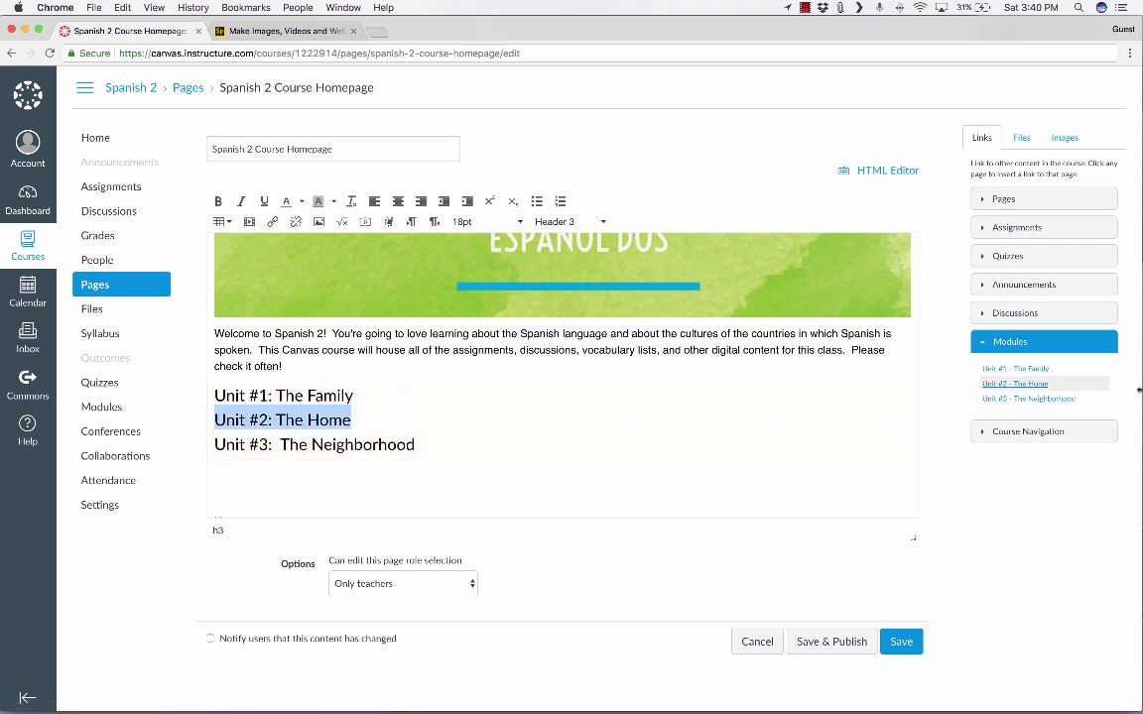
{"action": "left_click", "coordinate": [1016, 385]}
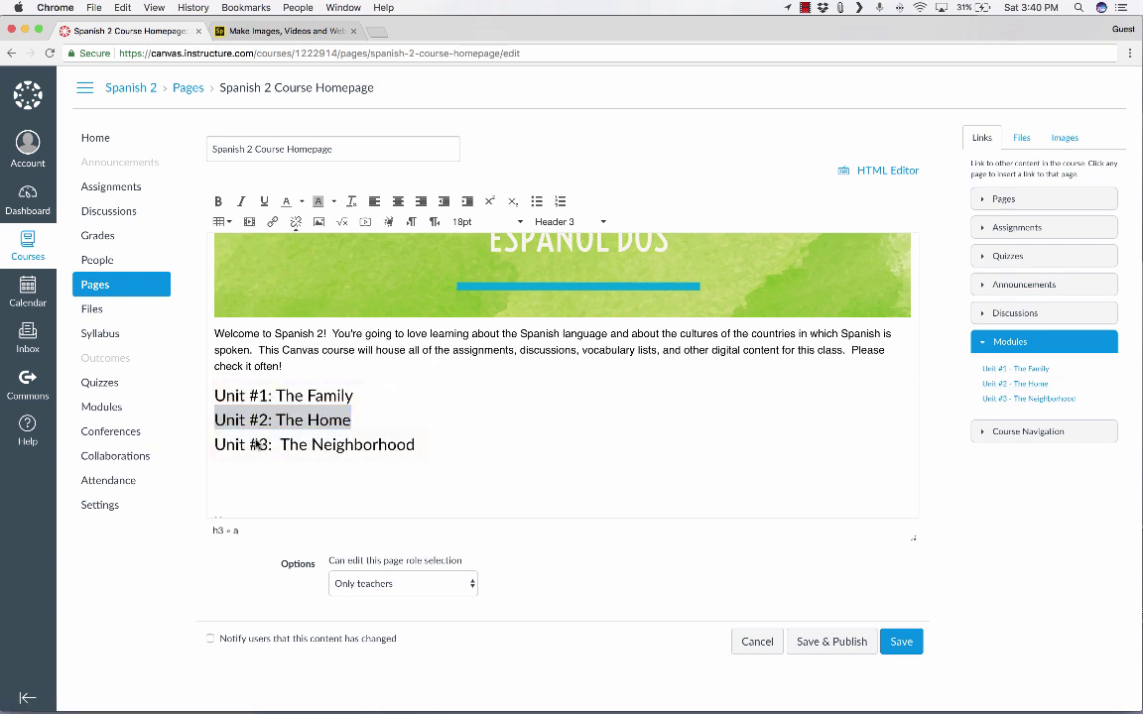
{"action": "left_click_drag", "start_coordinate": [405, 443], "coordinate": [214, 444]}
{"action": "left_click", "coordinate": [1064, 399]}
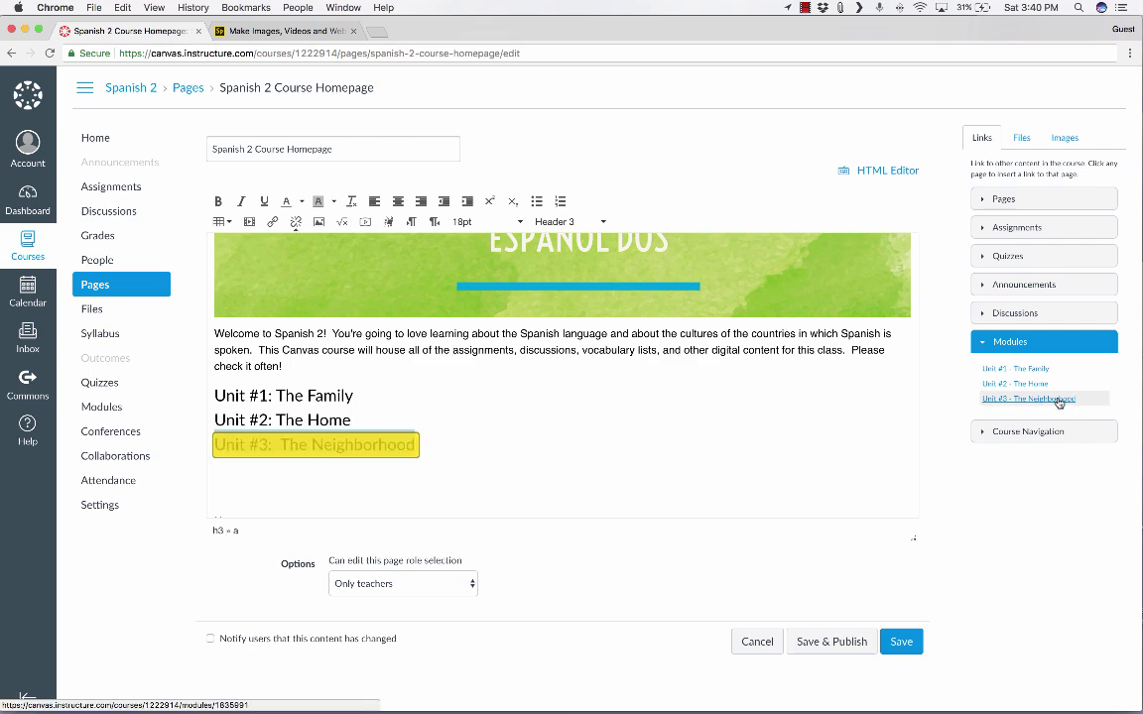
{"action": "left_click", "coordinate": [901, 642]}
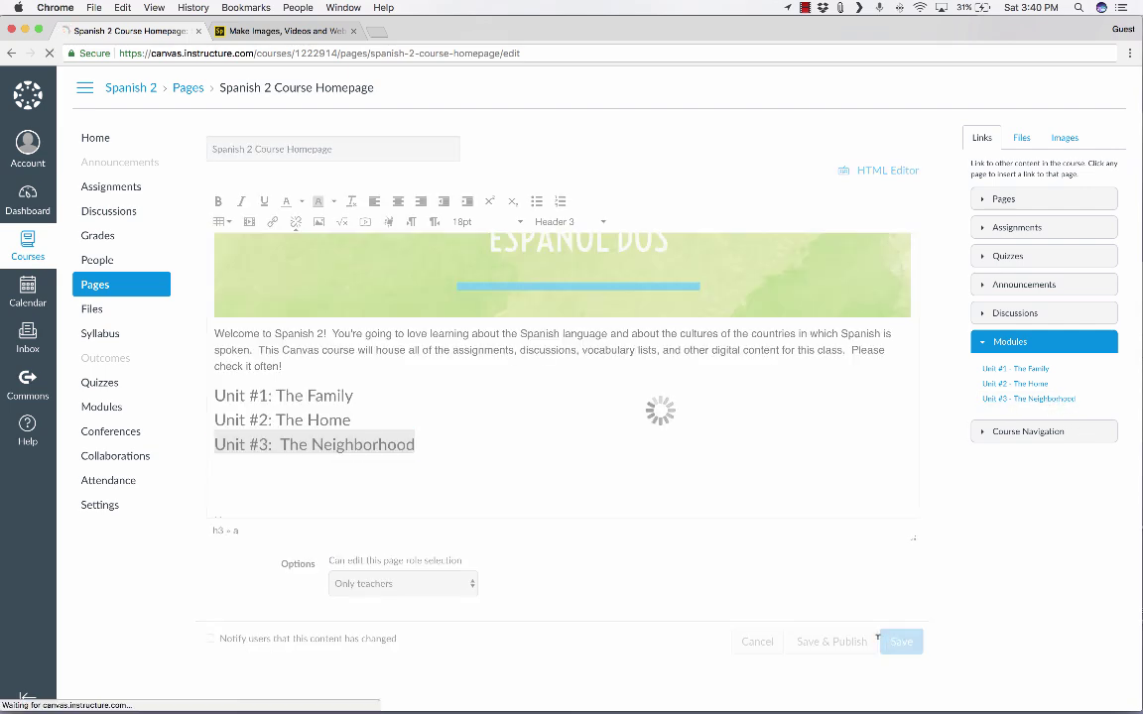
Step: Test the Unit #1 link, then reopen Spanish 2 Course Homepage from Pages and test the Unit #2 link
{"action": "scroll", "coordinate": [612, 559], "scroll_direction": "down", "scroll_amount": 3}
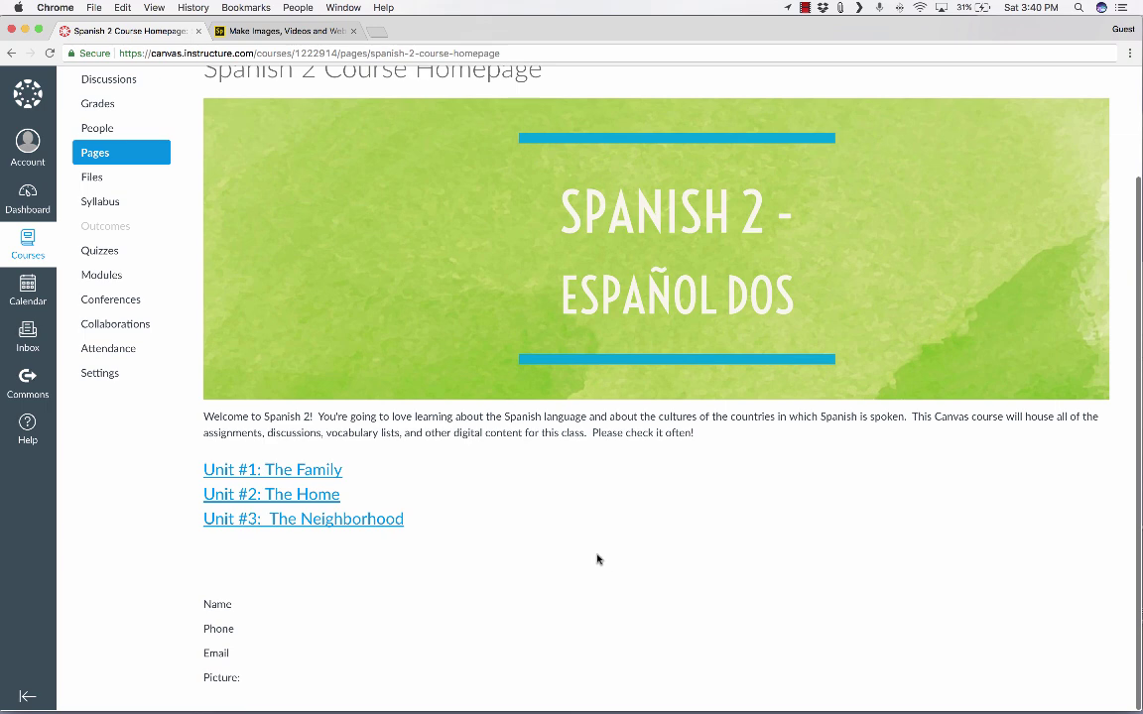
{"action": "left_click", "coordinate": [293, 476]}
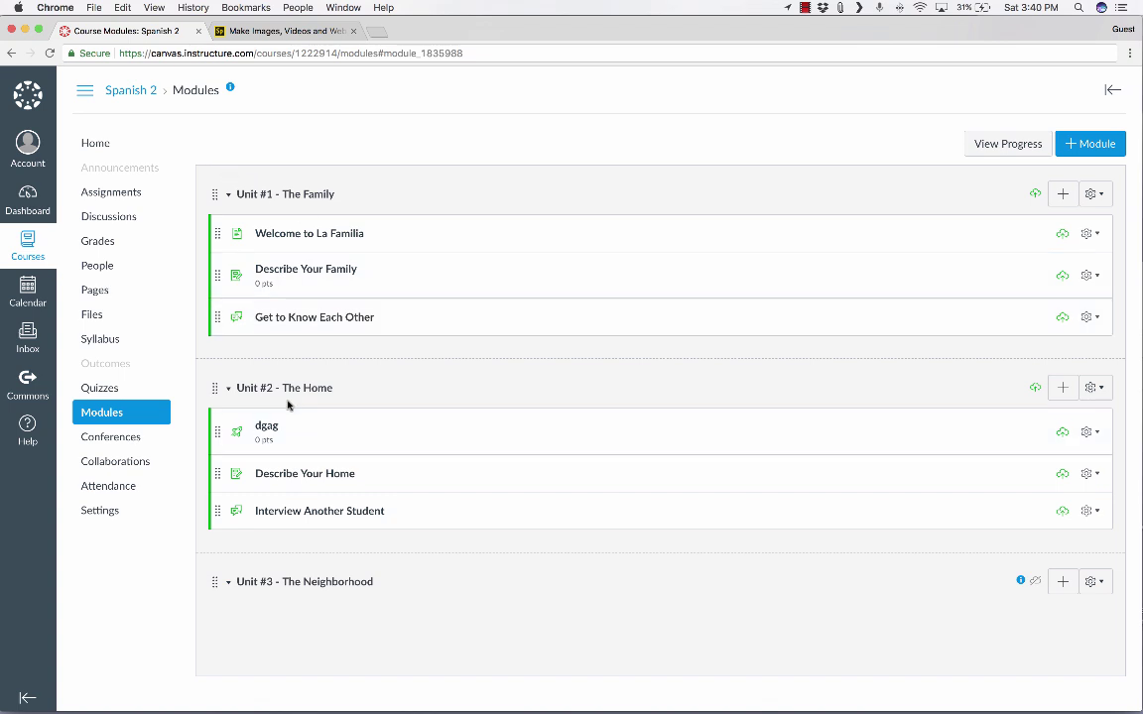
{"action": "left_click", "coordinate": [96, 146]}
{"action": "left_click", "coordinate": [96, 290]}
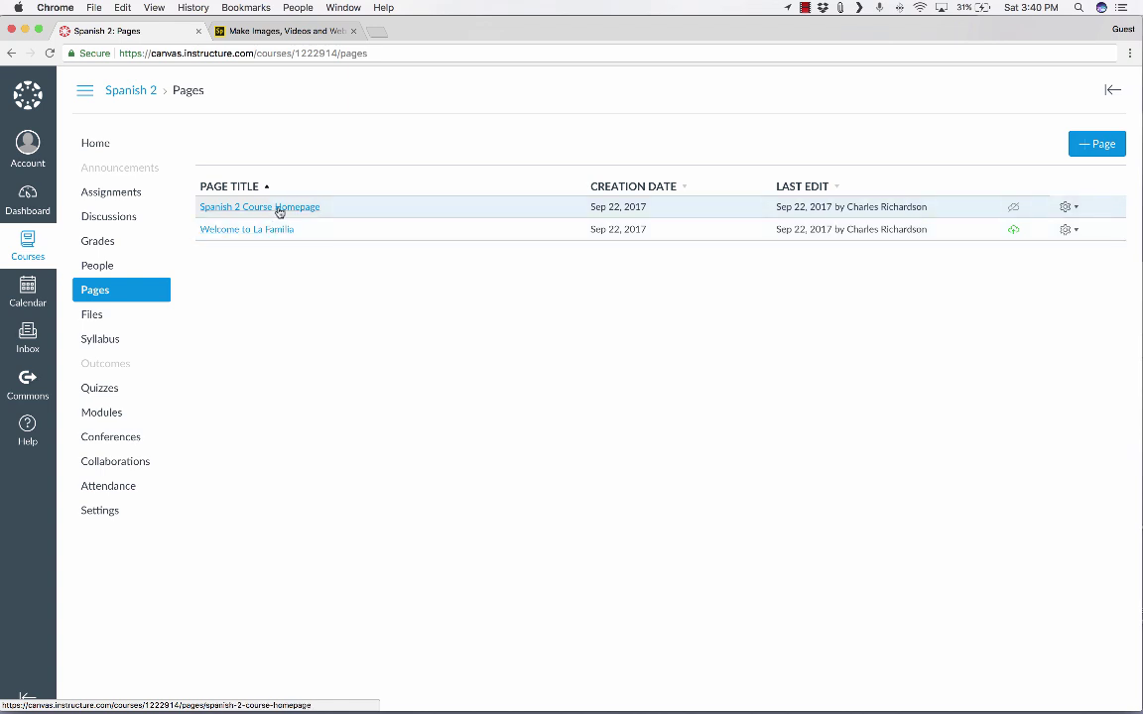
{"action": "left_click", "coordinate": [279, 209]}
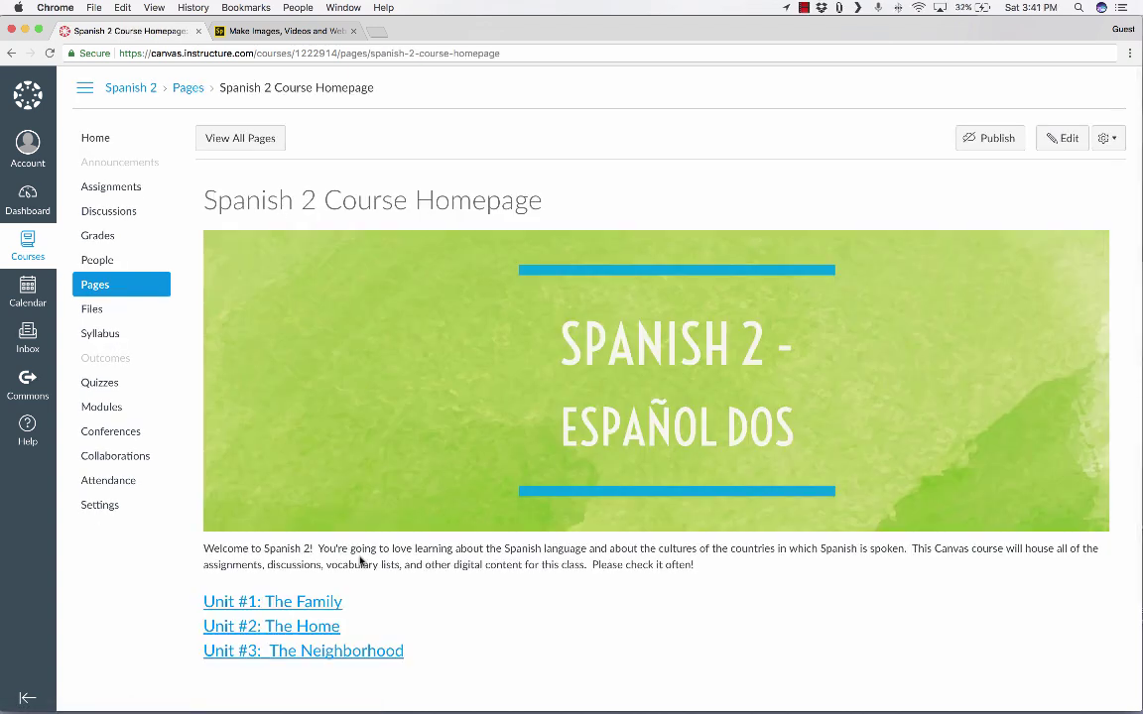
{"action": "left_click", "coordinate": [304, 626]}
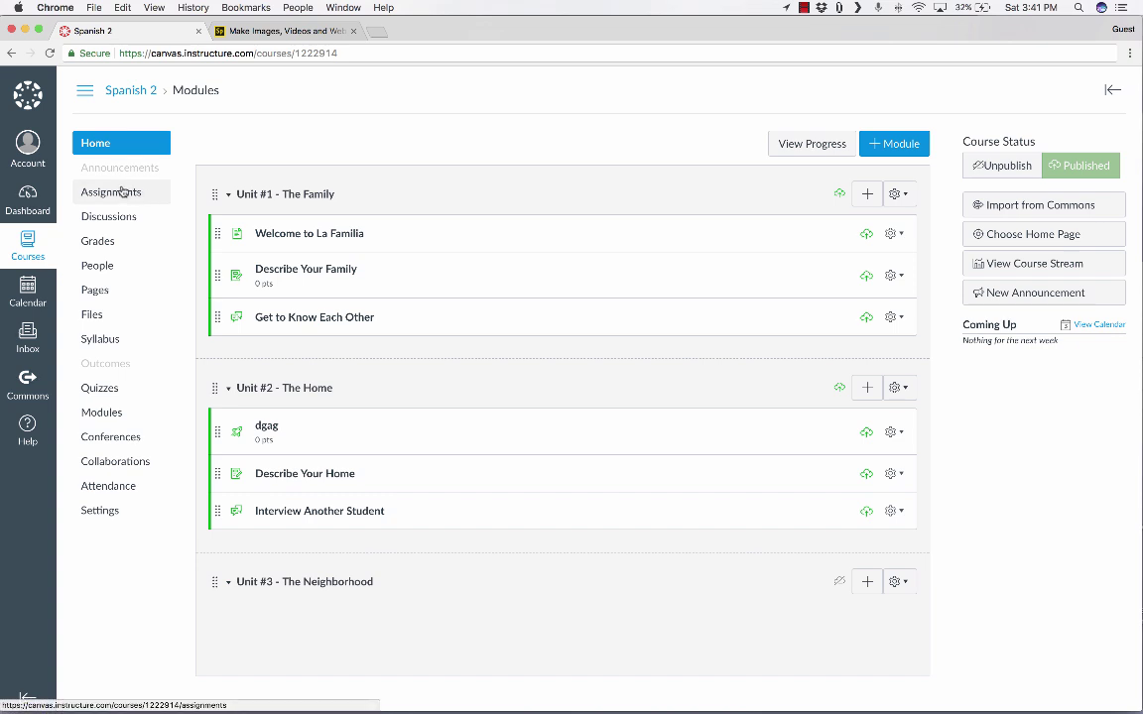
Step: Return to the course home and open the Pages list showing Spanish 2 Course Homepage
{"action": "left_click", "coordinate": [96, 144]}
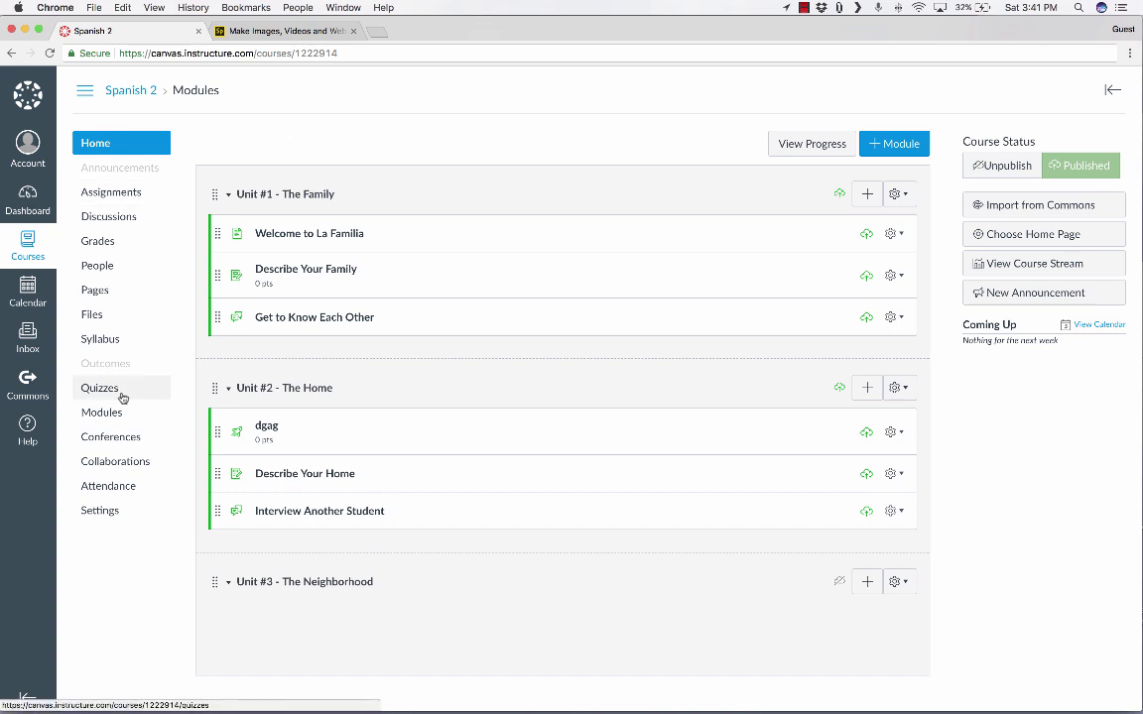
{"action": "left_click", "coordinate": [97, 289]}
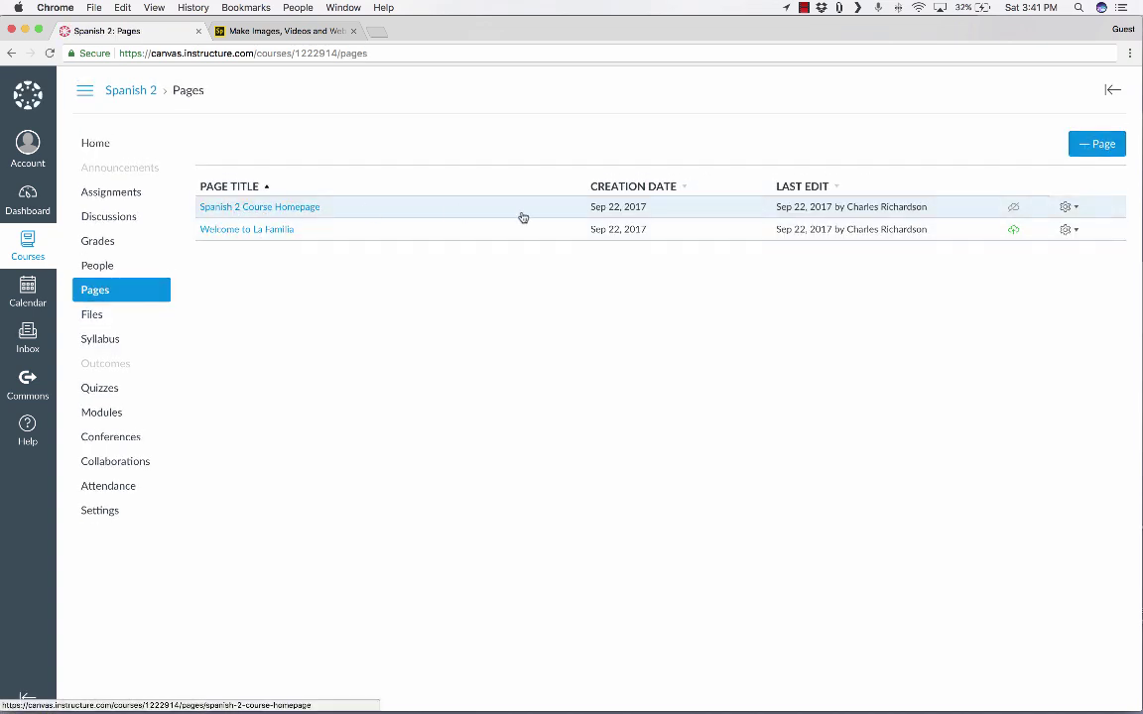
Step: Publish the Spanish 2 Course Homepage and set it as the course Front Page
{"action": "left_click", "coordinate": [1013, 209]}
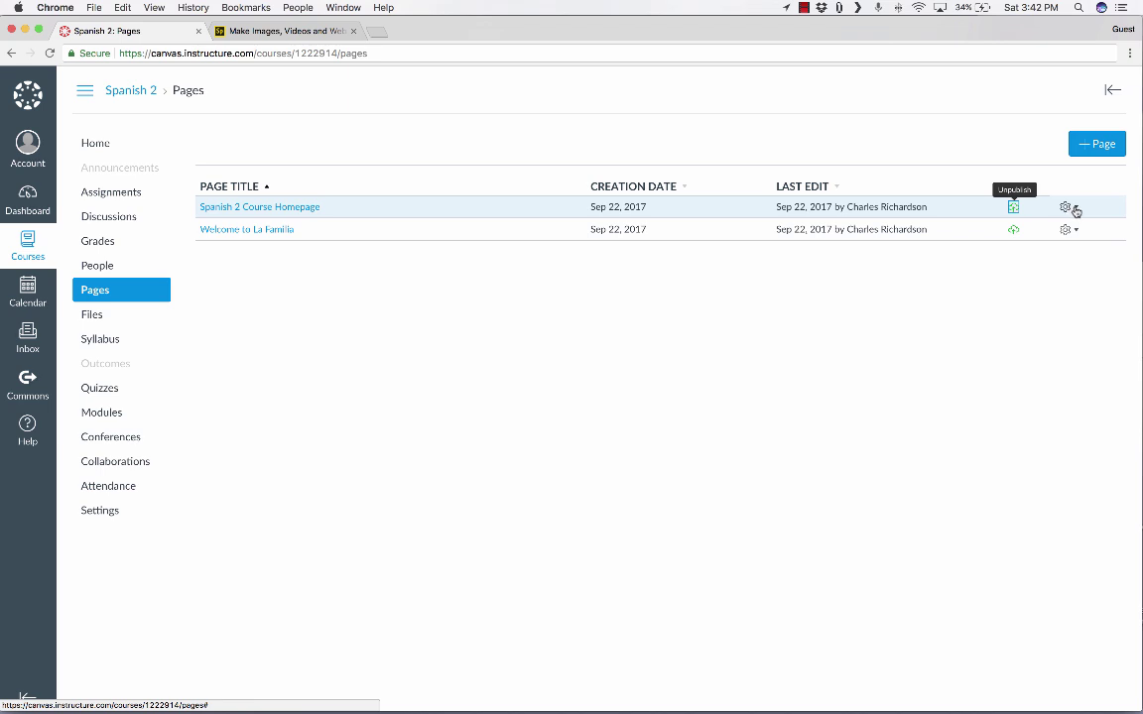
{"action": "left_click", "coordinate": [1075, 210]}
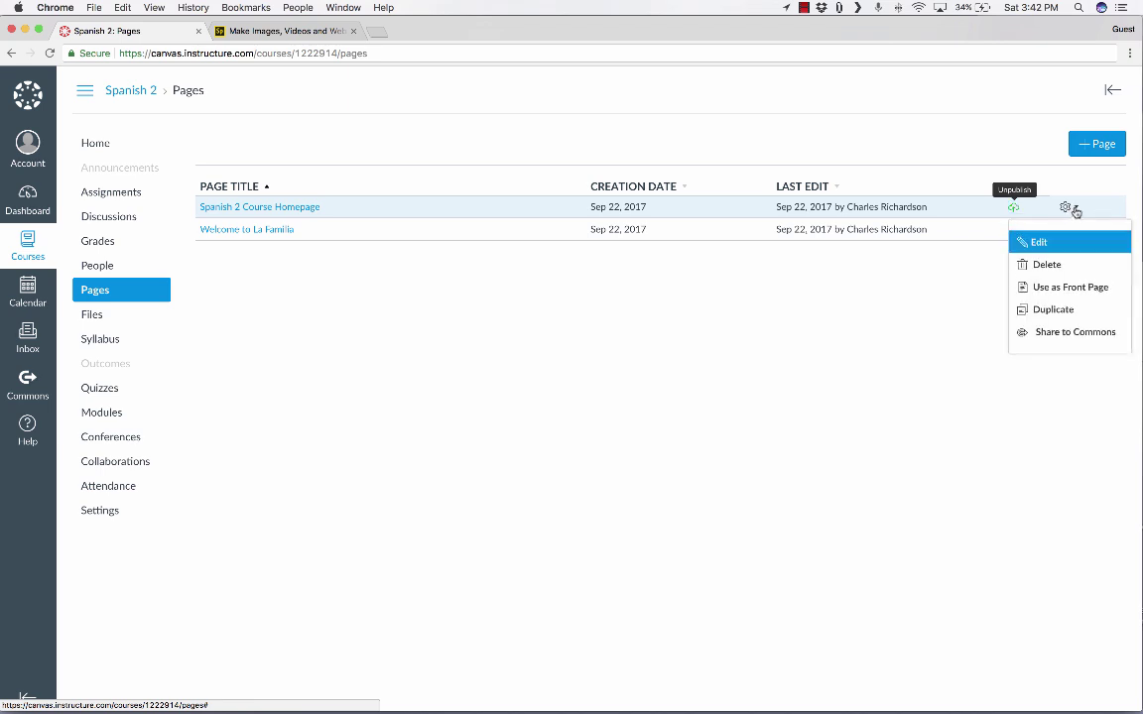
{"action": "left_click", "coordinate": [1046, 288]}
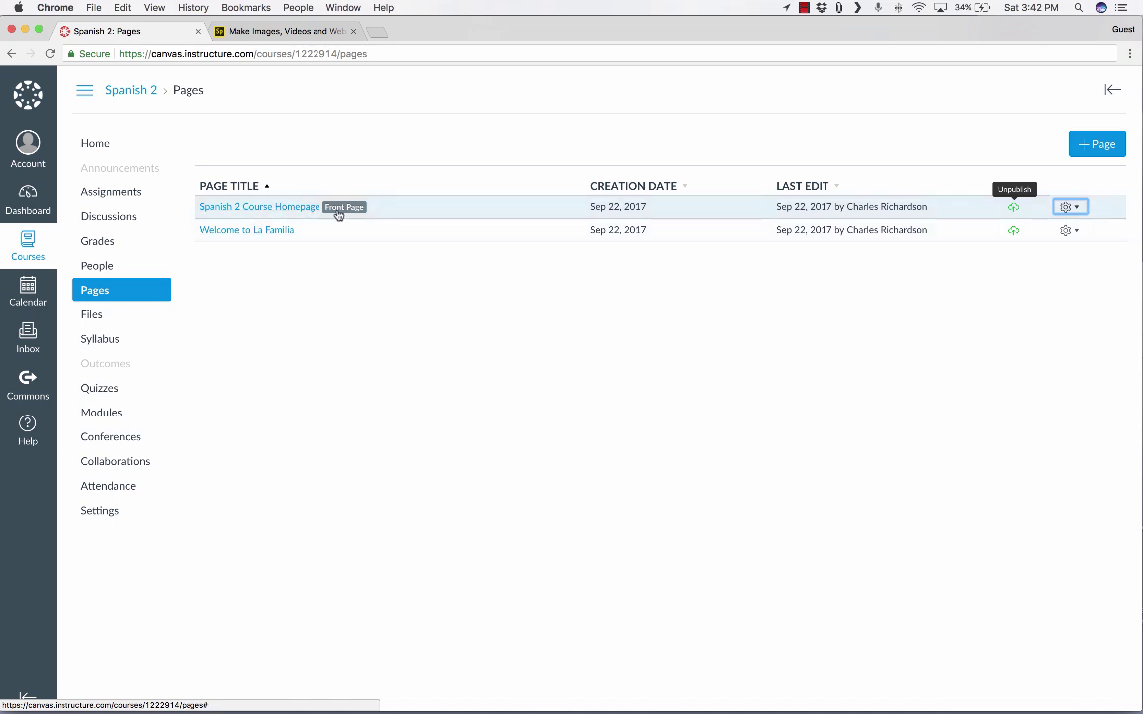
{"action": "left_click", "coordinate": [385, 330]}
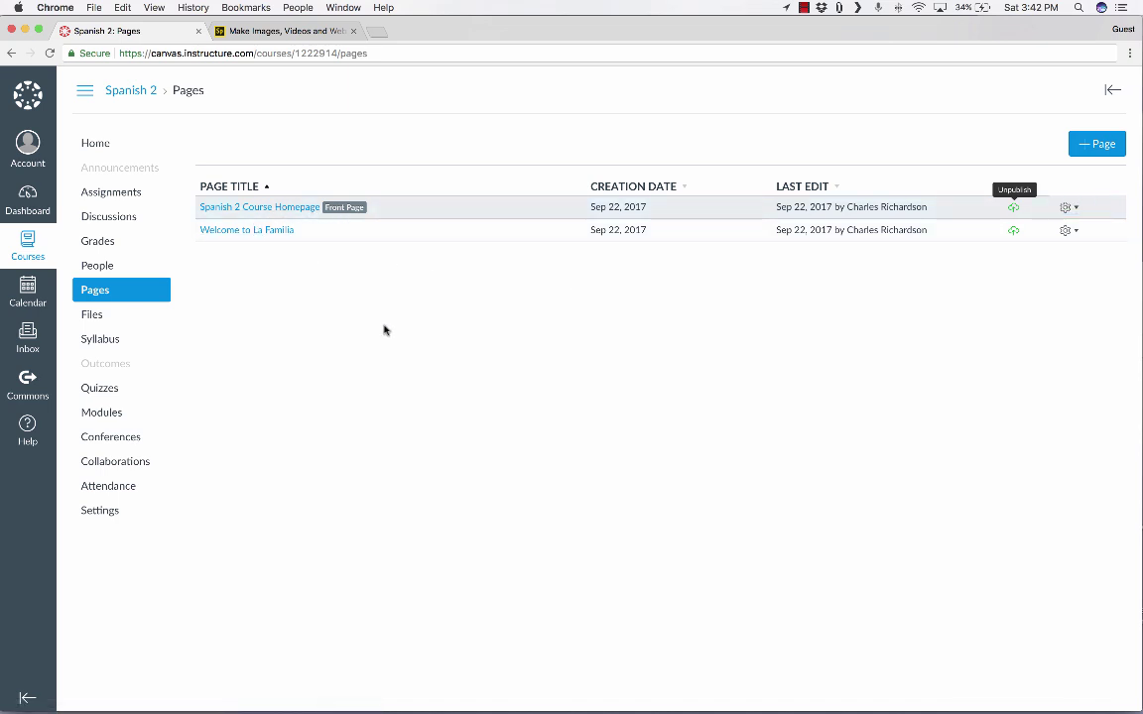
Step: Set the course Home to show the Pages Front Page, the Spanish 2 Course Homepage
{"action": "left_click", "coordinate": [90, 146]}
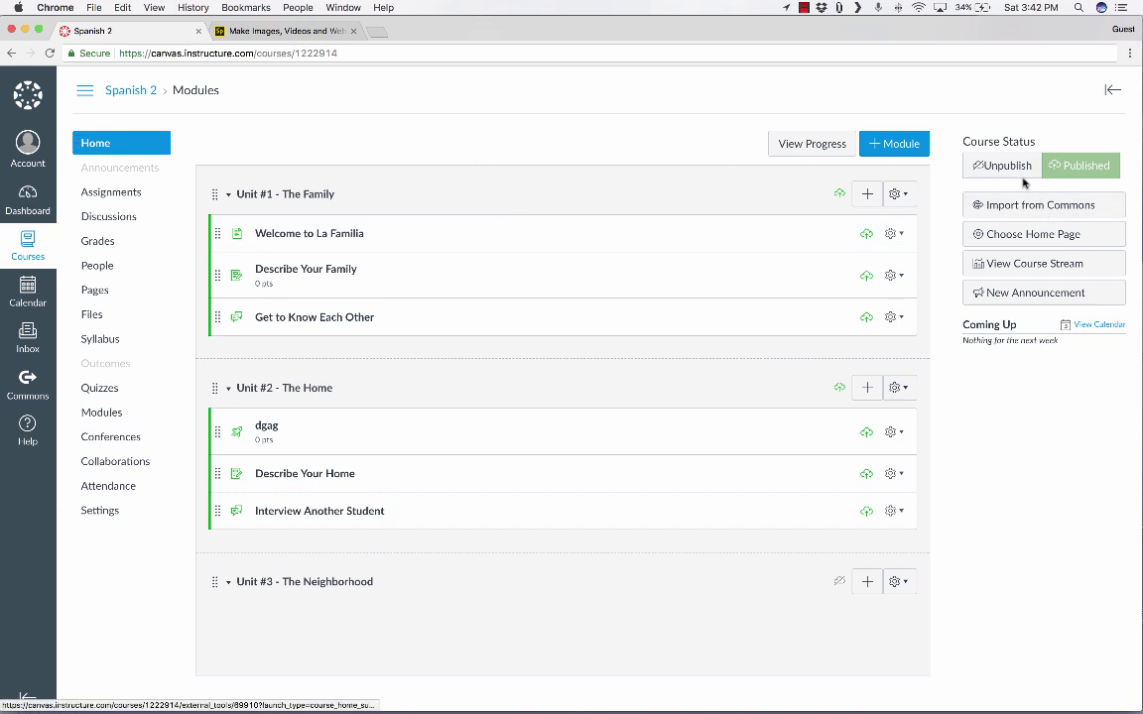
{"action": "left_click", "coordinate": [1057, 243]}
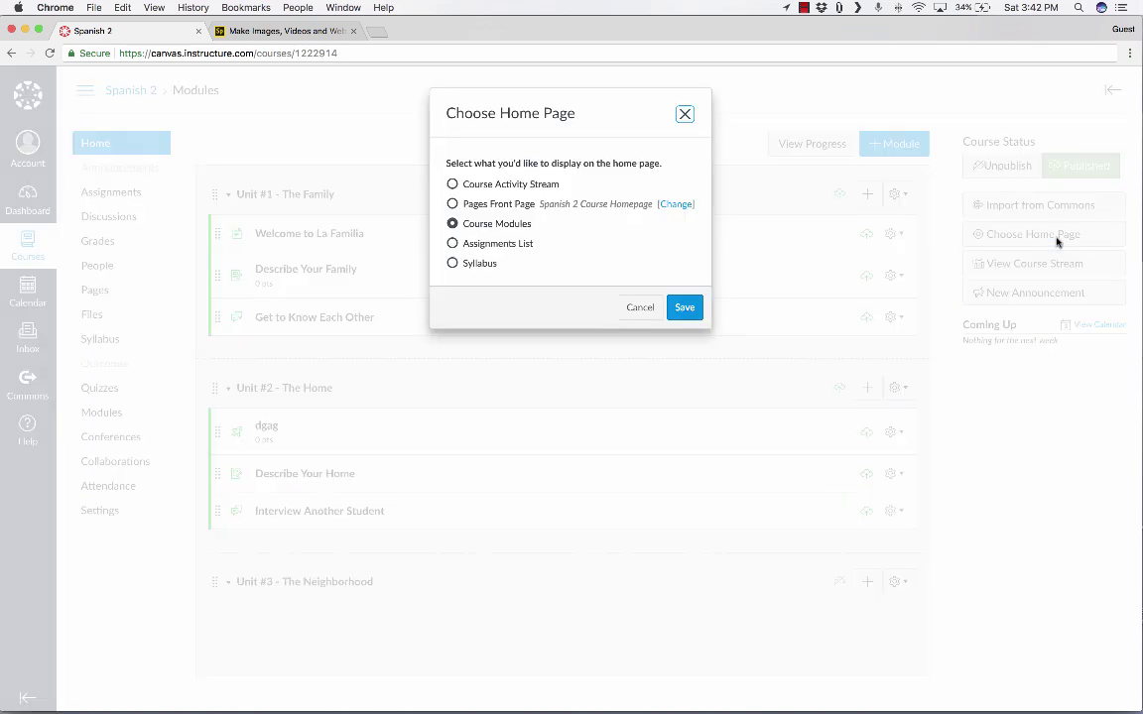
{"action": "left_click", "coordinate": [452, 204]}
{"action": "left_click", "coordinate": [684, 315]}
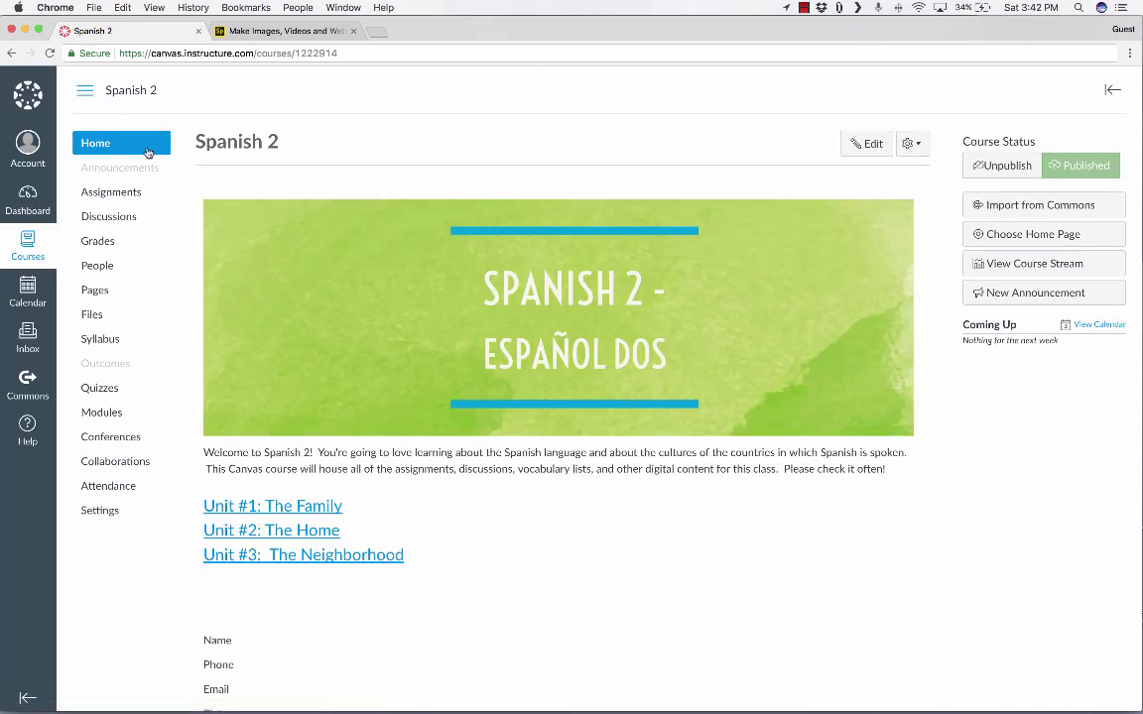
{"action": "left_click", "coordinate": [105, 144]}
{"action": "scroll", "coordinate": [473, 255], "scroll_direction": "down", "scroll_amount": 1}
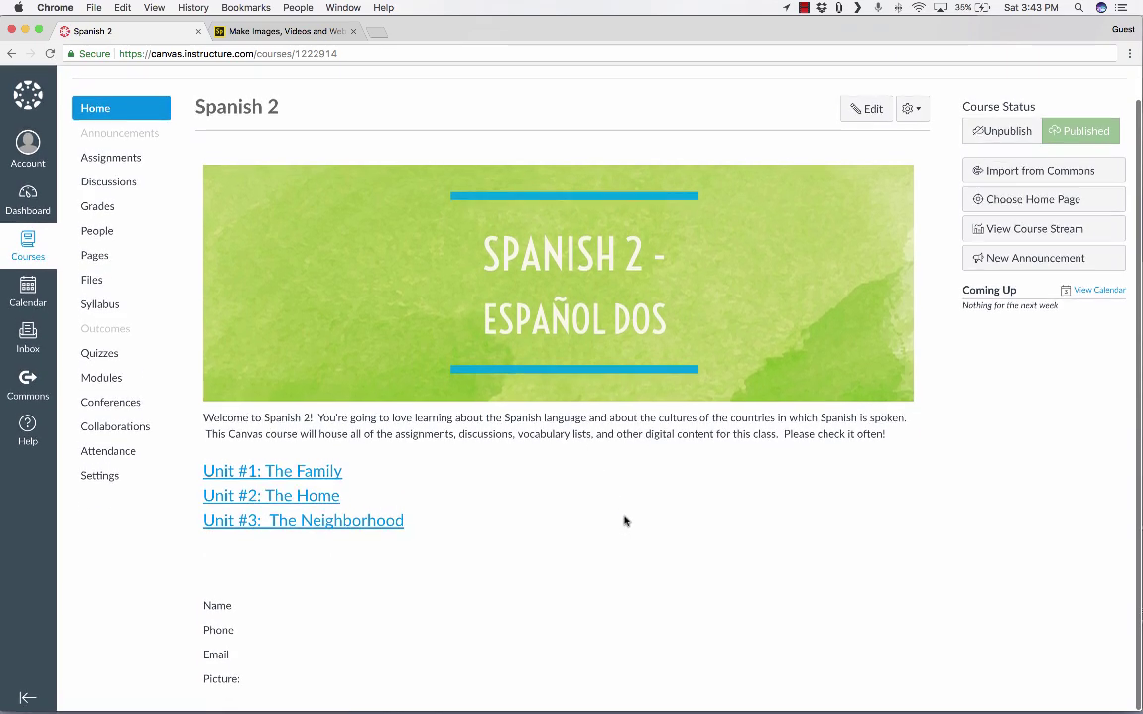
{"action": "left_click", "coordinate": [306, 472]}
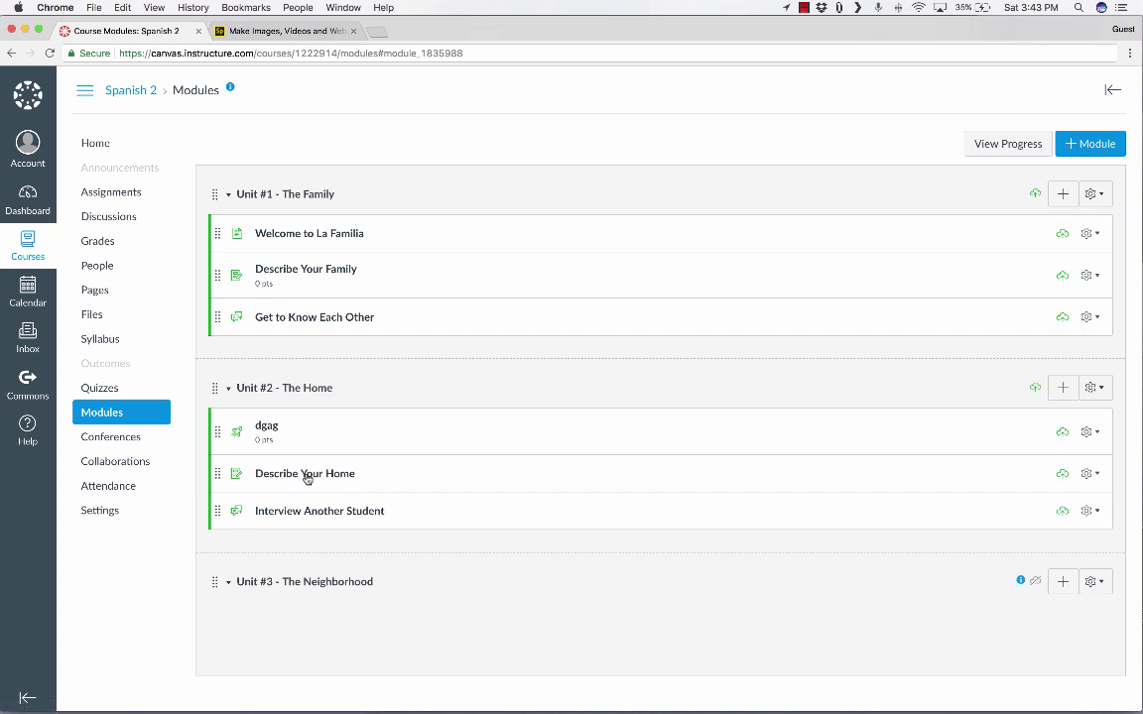
{"action": "left_click", "coordinate": [96, 145]}
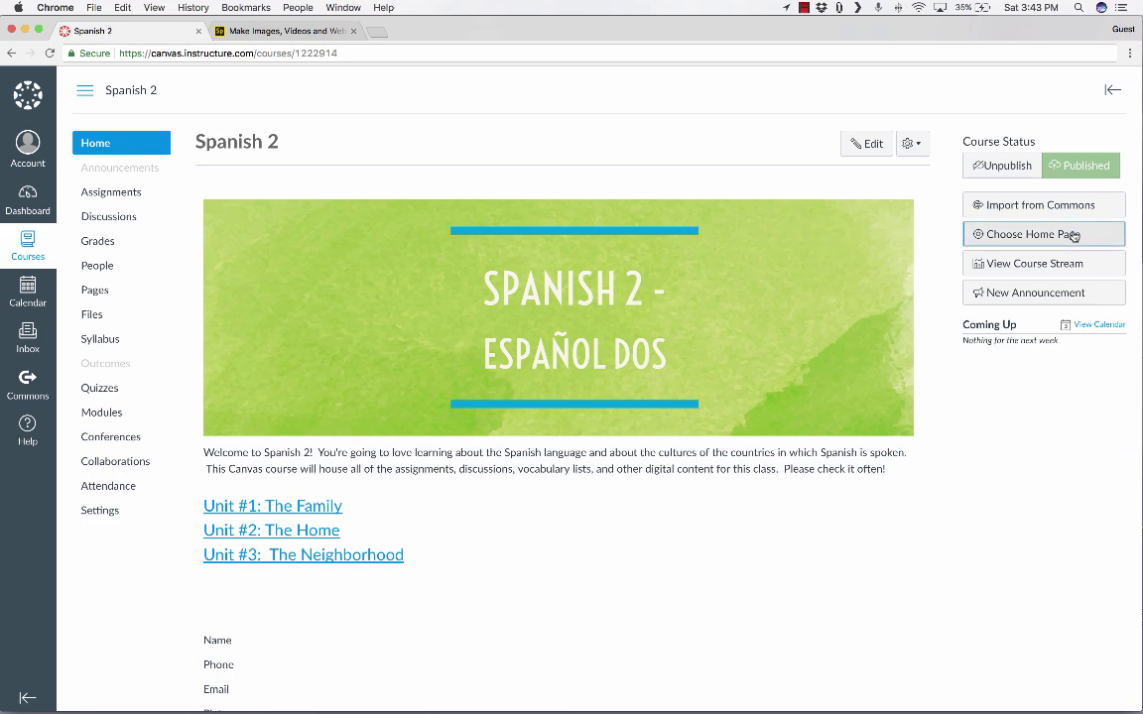
Step: Switch the course Home view to the Assignments List instead of Course Modules
{"action": "left_click", "coordinate": [1072, 235]}
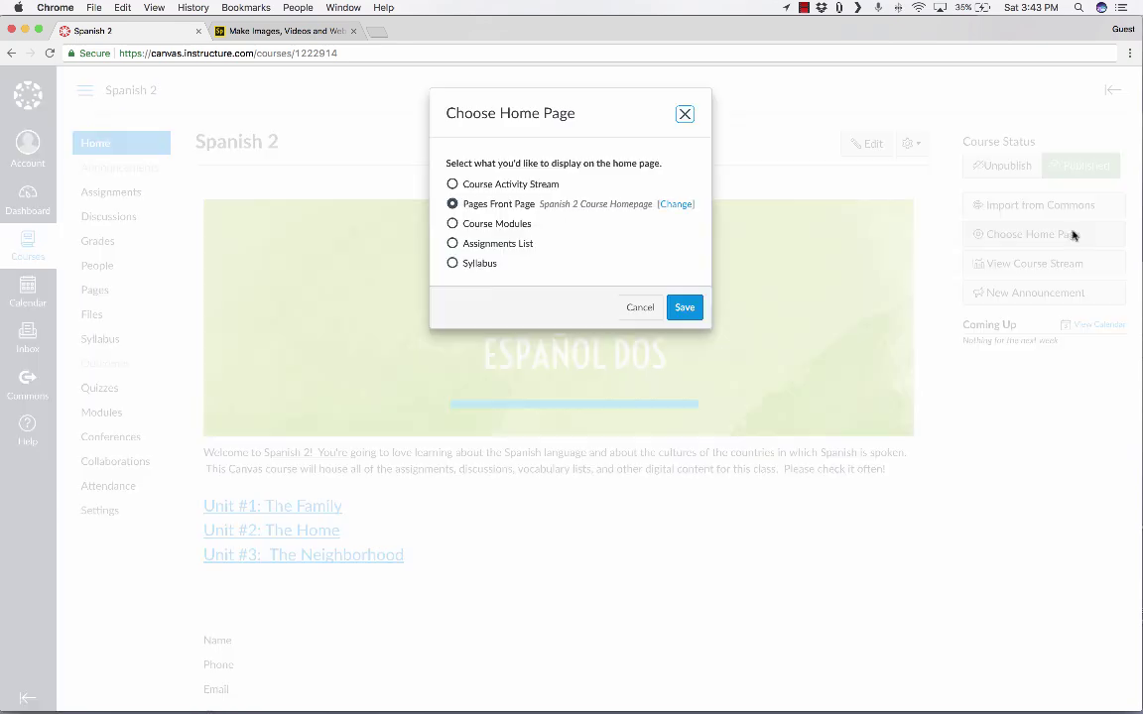
{"action": "left_click", "coordinate": [452, 224]}
{"action": "left_click", "coordinate": [453, 244]}
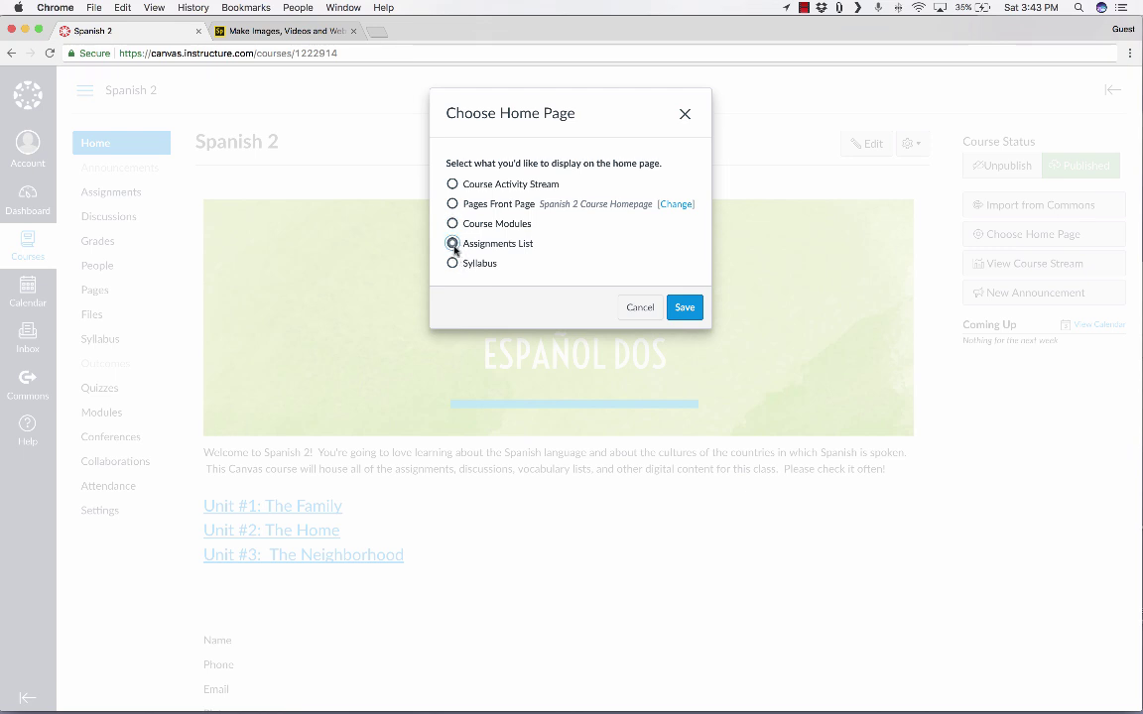
{"action": "left_click", "coordinate": [683, 310]}
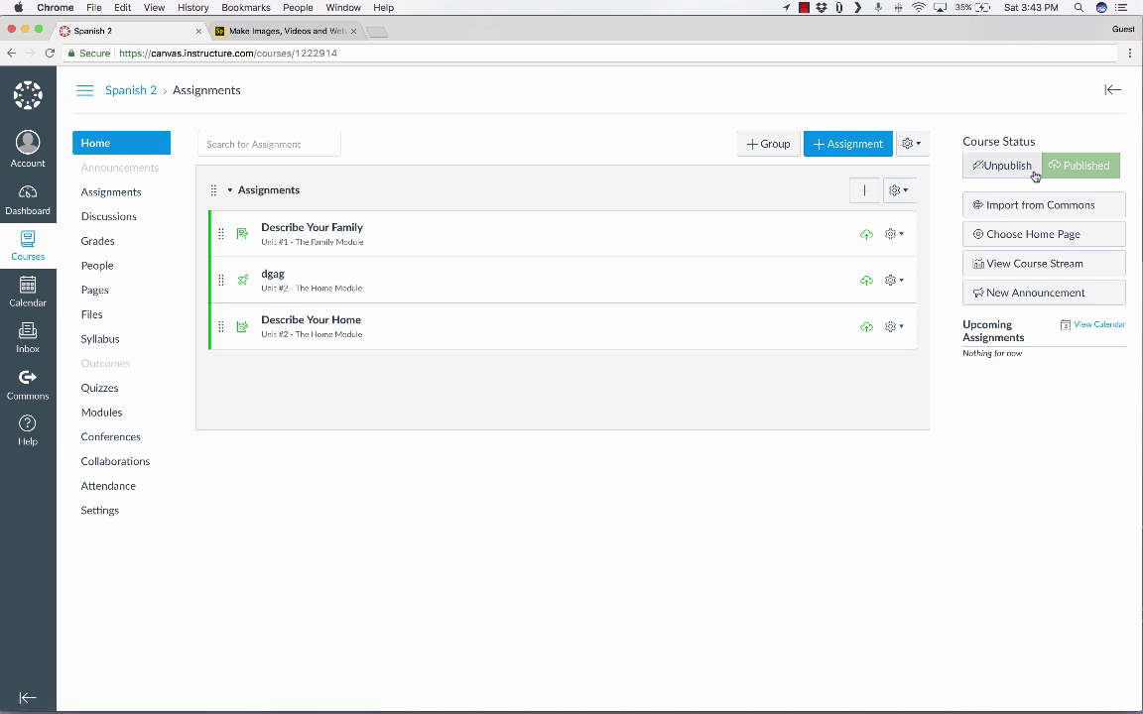
Step: Save Syllabus as the course Home view, then change it to Course Activity Stream
{"action": "left_click", "coordinate": [1042, 235]}
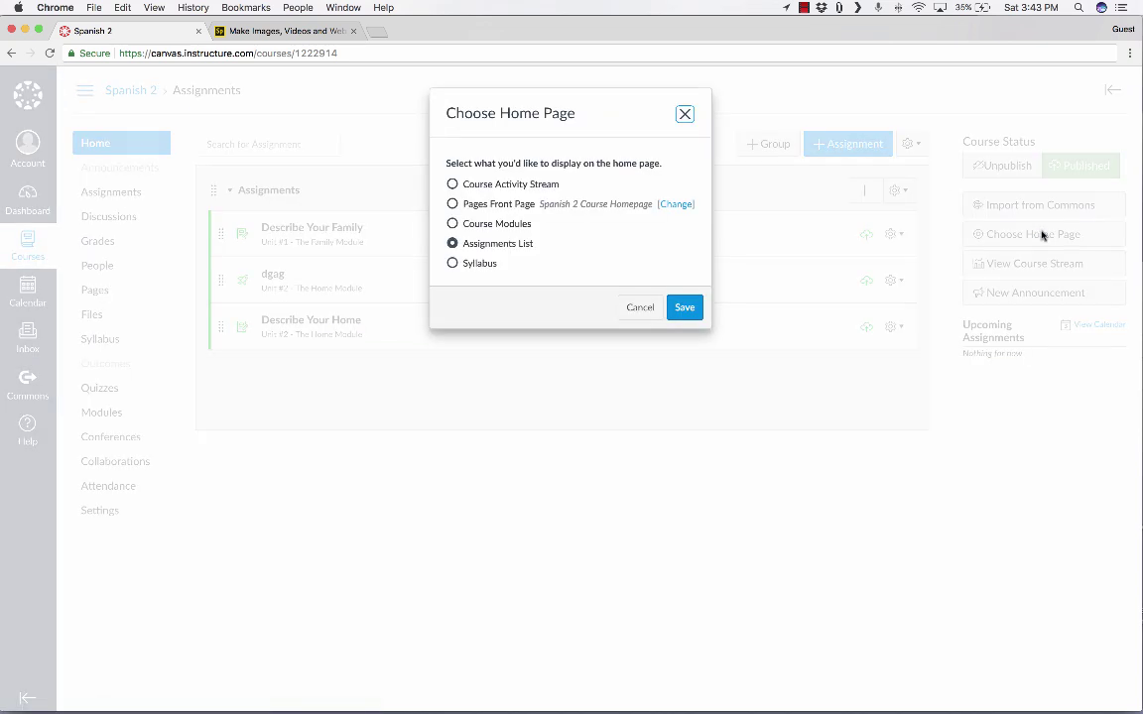
{"action": "left_click", "coordinate": [452, 262]}
{"action": "left_click", "coordinate": [681, 309]}
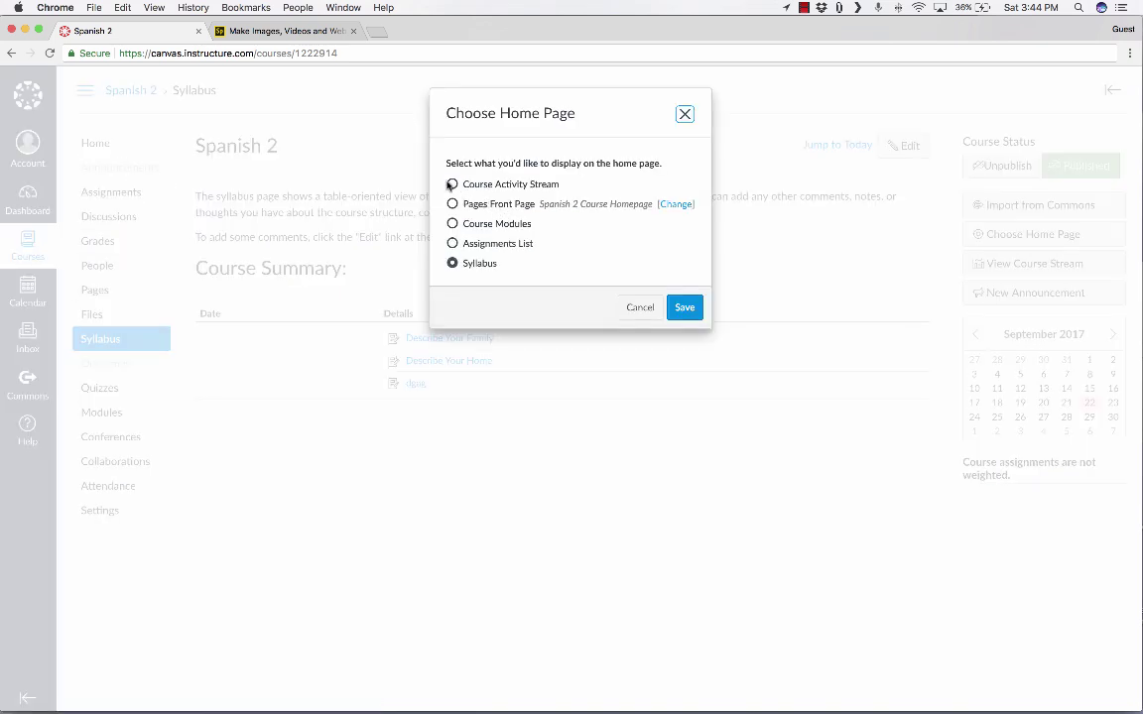
{"action": "left_click", "coordinate": [452, 185]}
{"action": "left_click", "coordinate": [681, 307]}
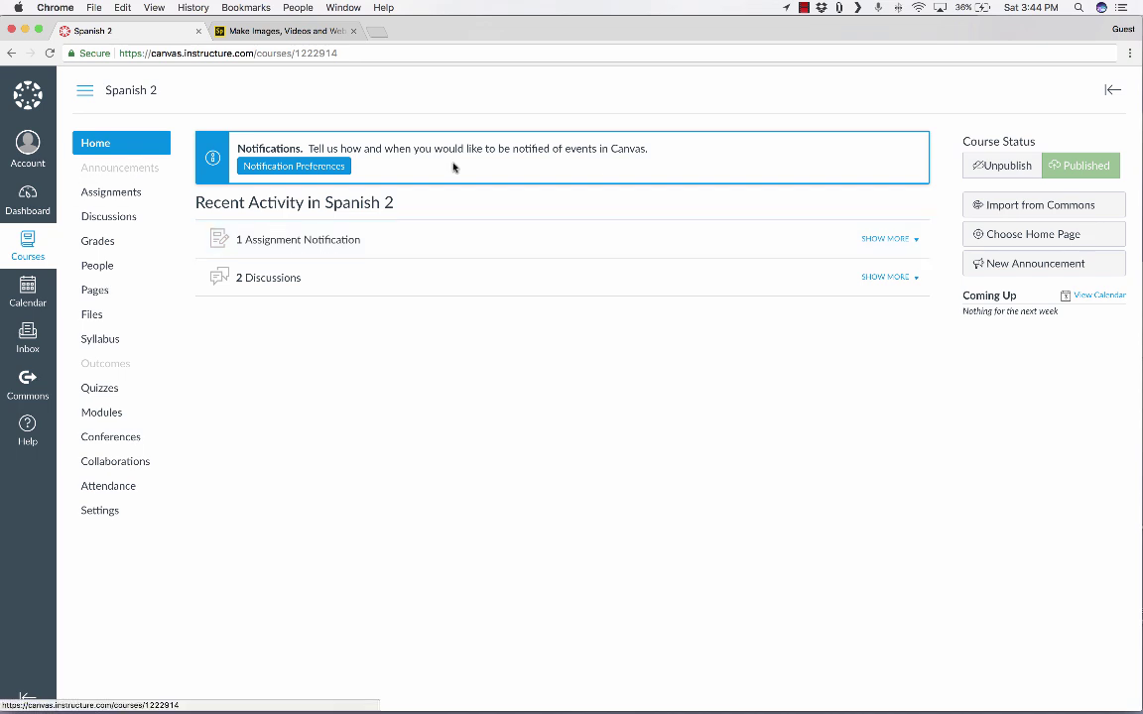
Step: Set the course Home back to Pages Front Page, the Spanish 2 Course Homepage
{"action": "left_click", "coordinate": [968, 235]}
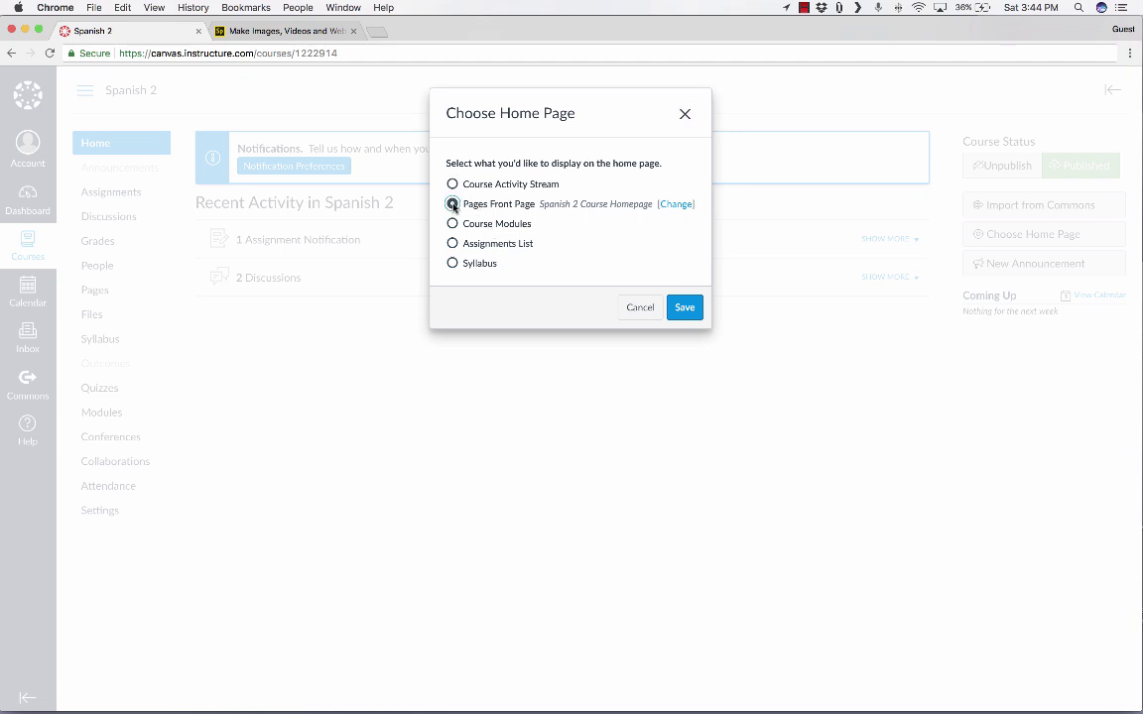
{"action": "left_click", "coordinate": [452, 205]}
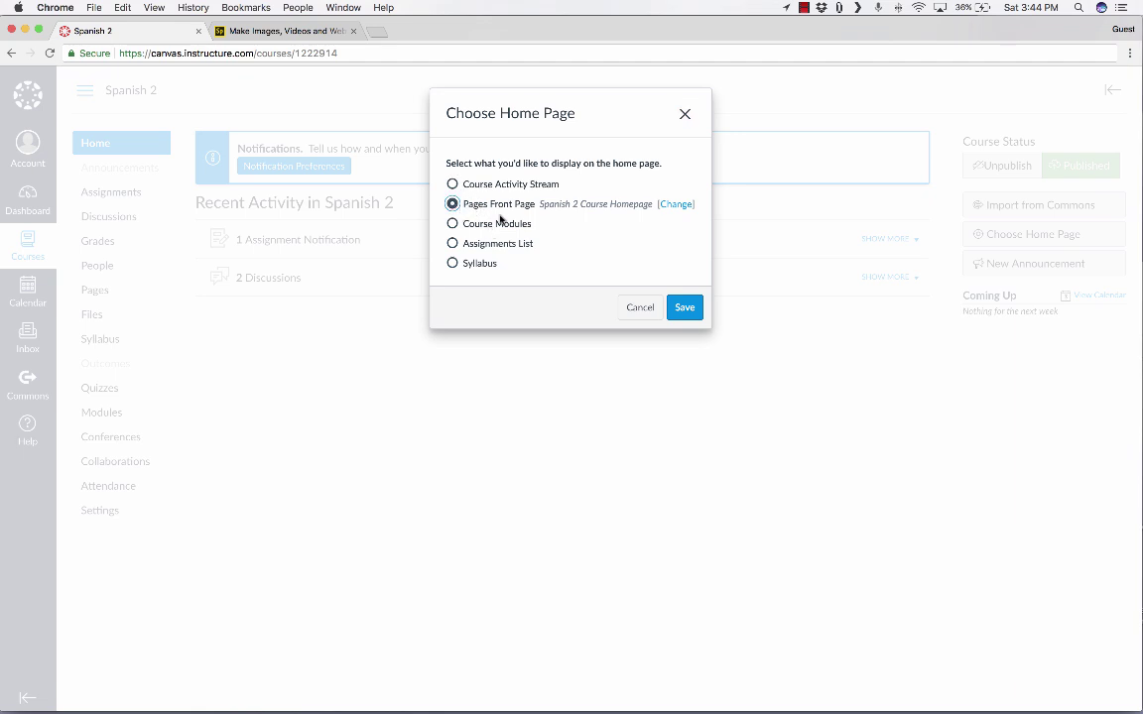
{"action": "left_click", "coordinate": [685, 310]}
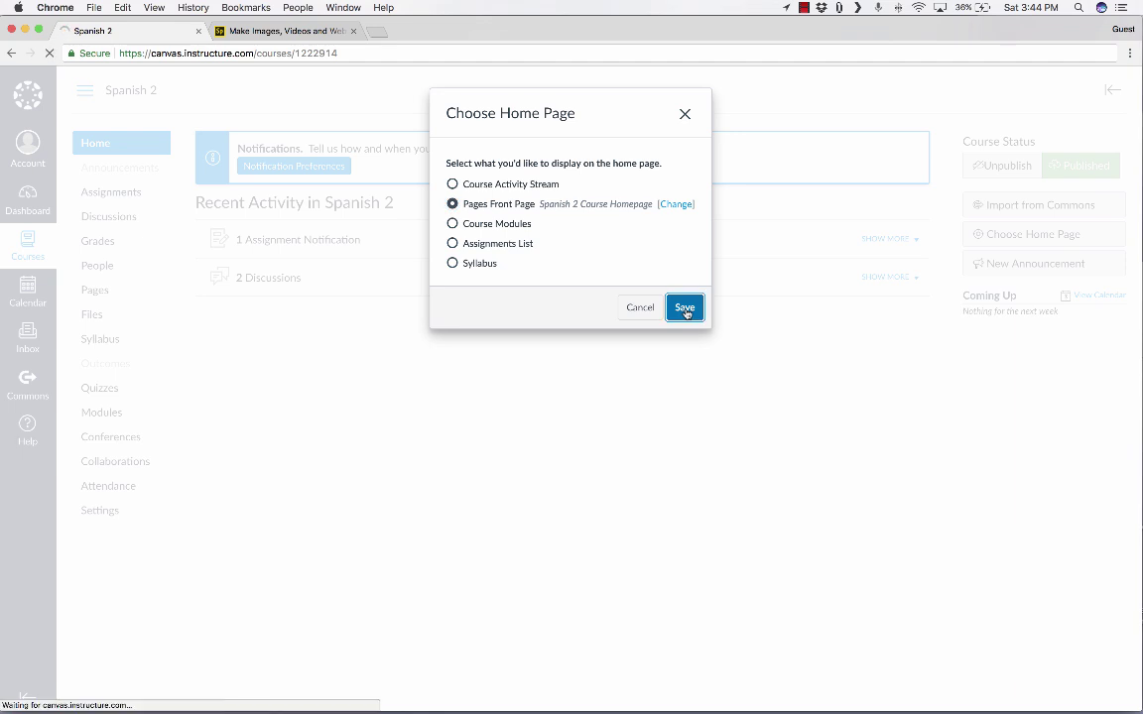